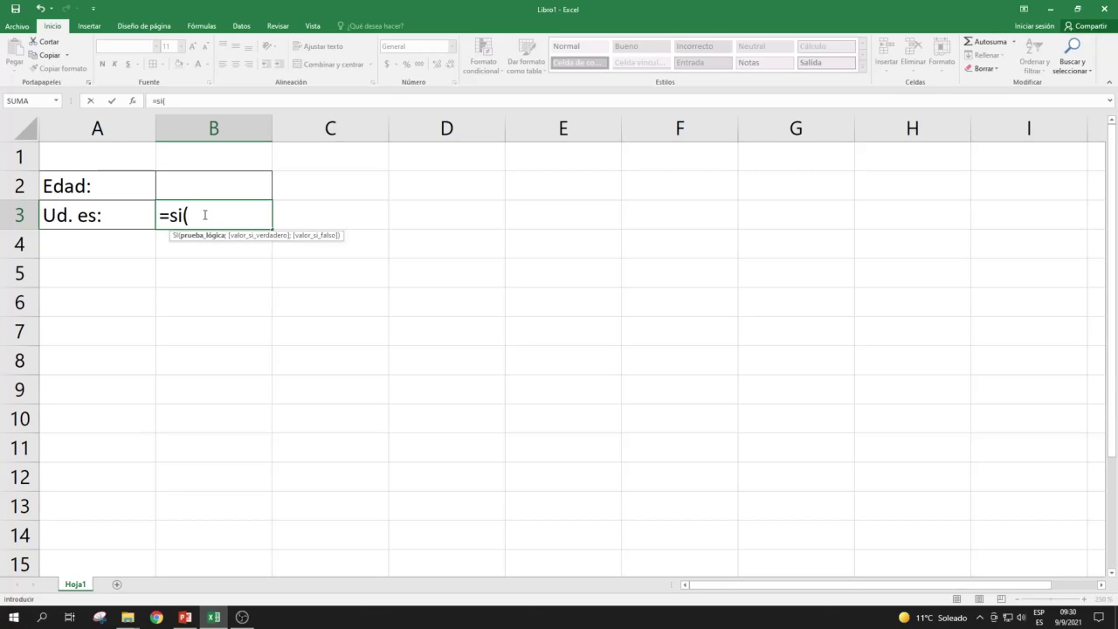
Complete the formula in B3 as =SI(B2>=18;"Mayor";"Menor") to classify the age in B2
click(209, 185)
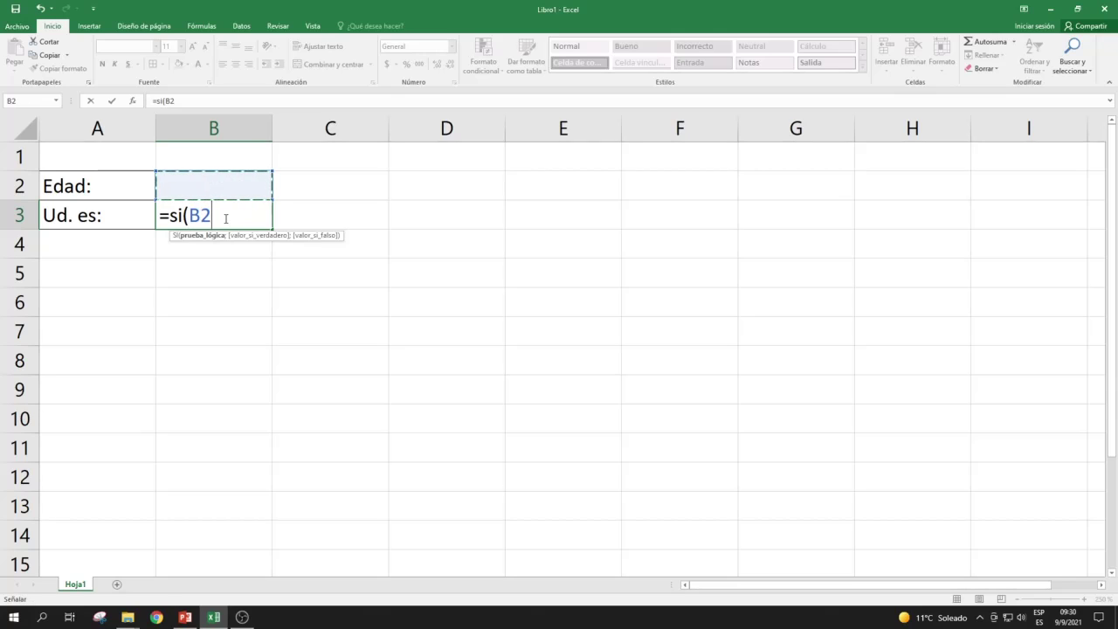
text(>=18;)
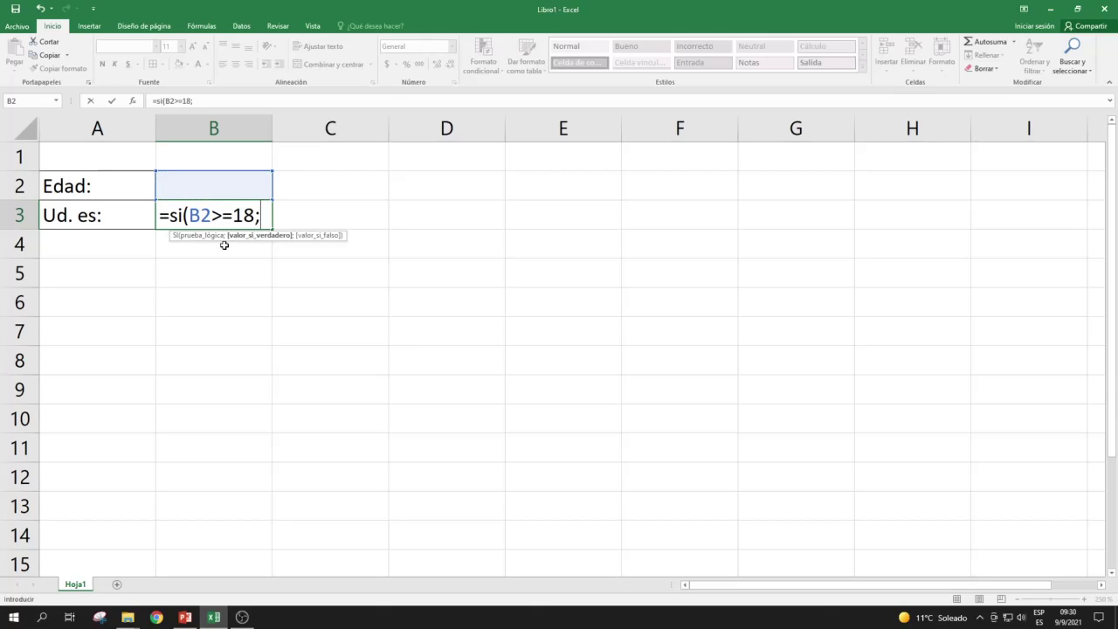
text("Mayor")
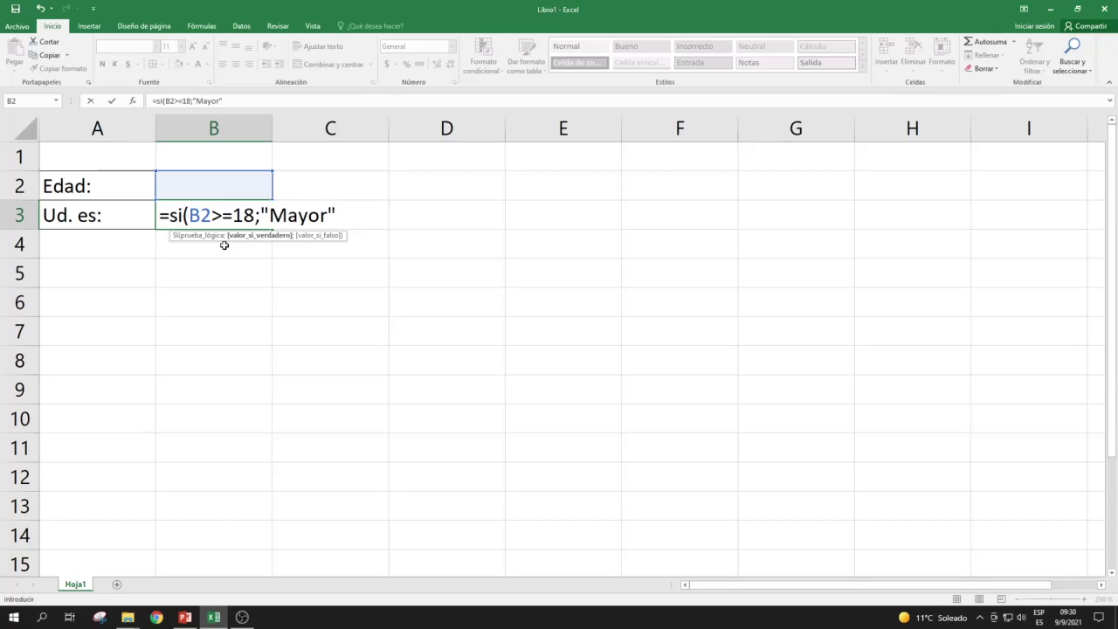
text(;")
text(Men)
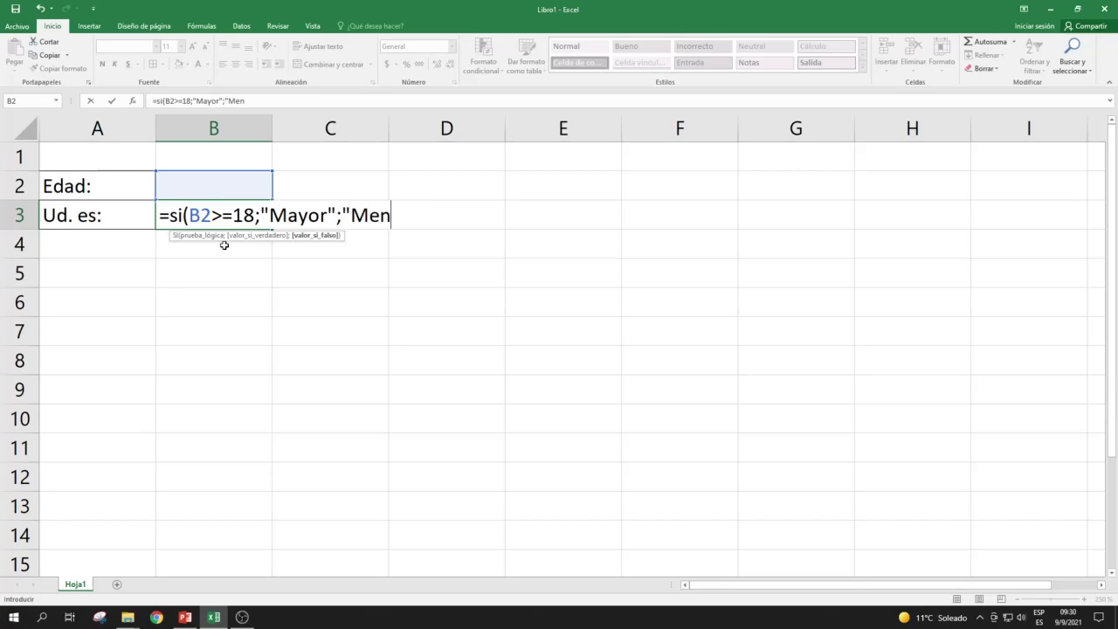
text(or"))
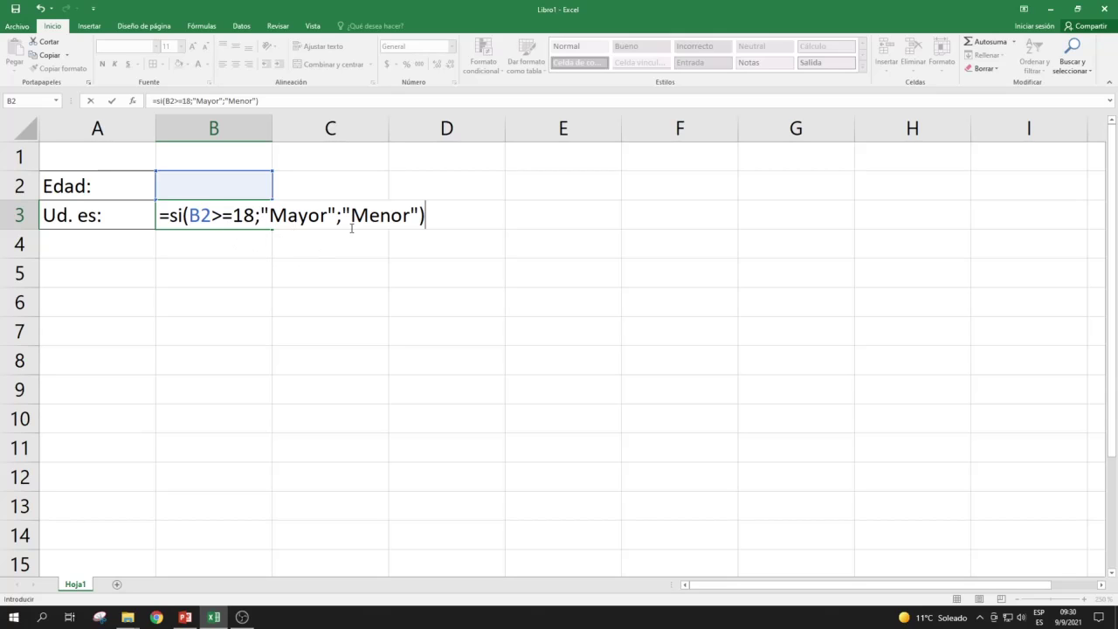
key(Return)
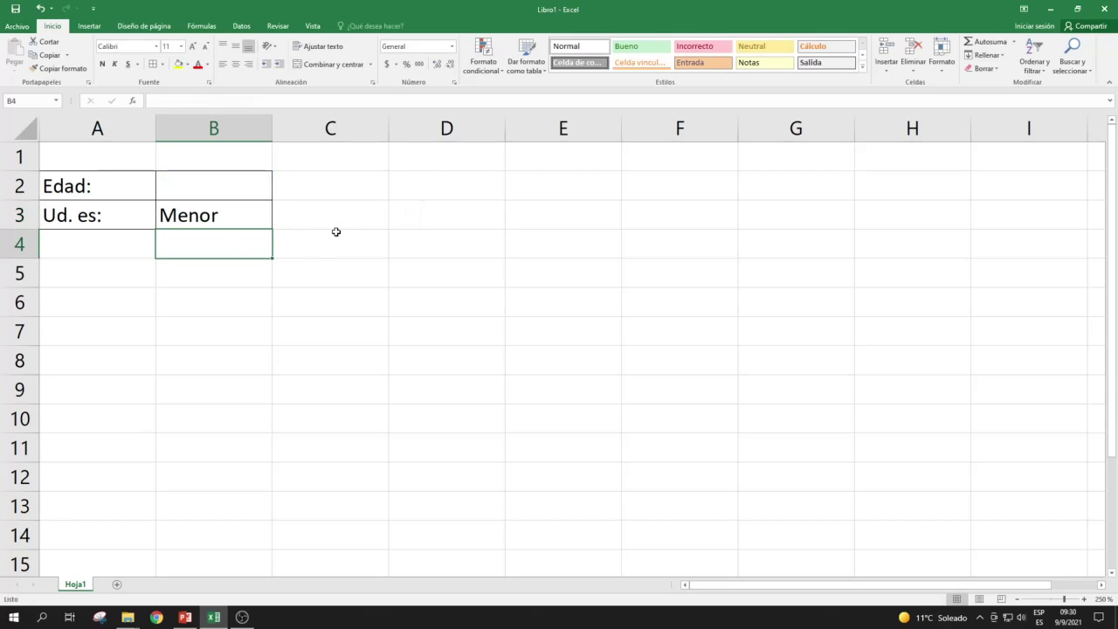
Check the formula in B3 and enter 20 as the age in B2 to test it
click(195, 186)
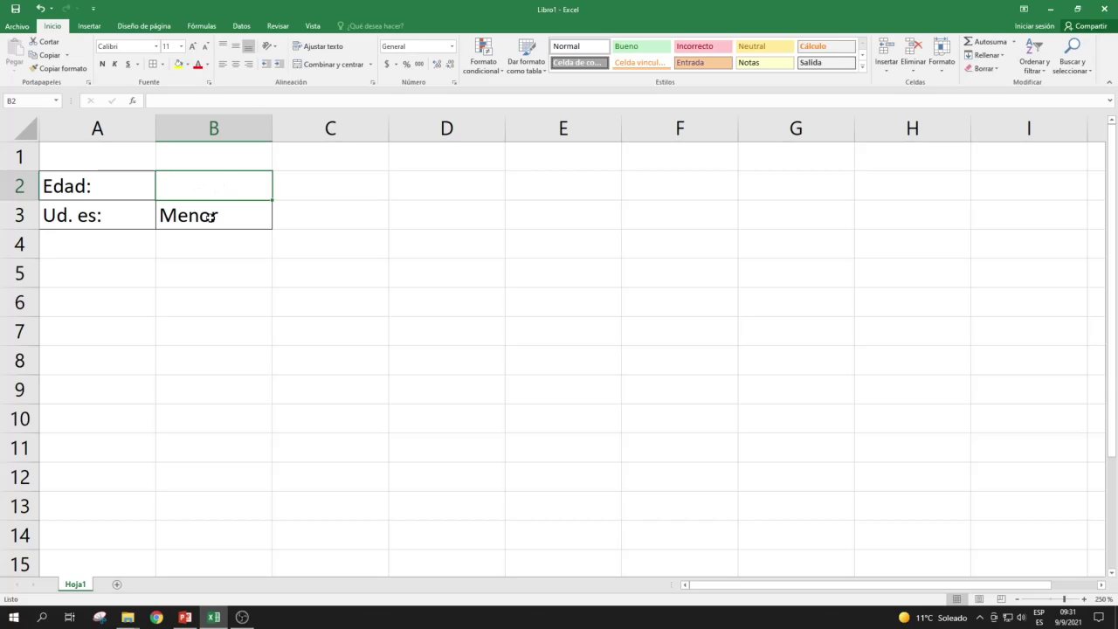
click(210, 216)
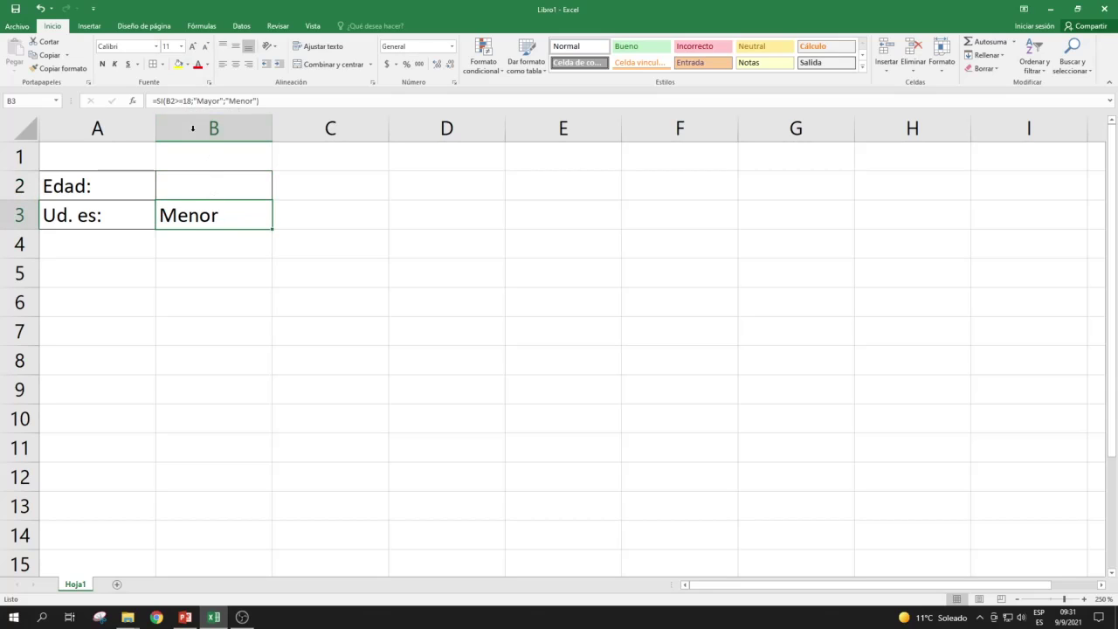
click(206, 180)
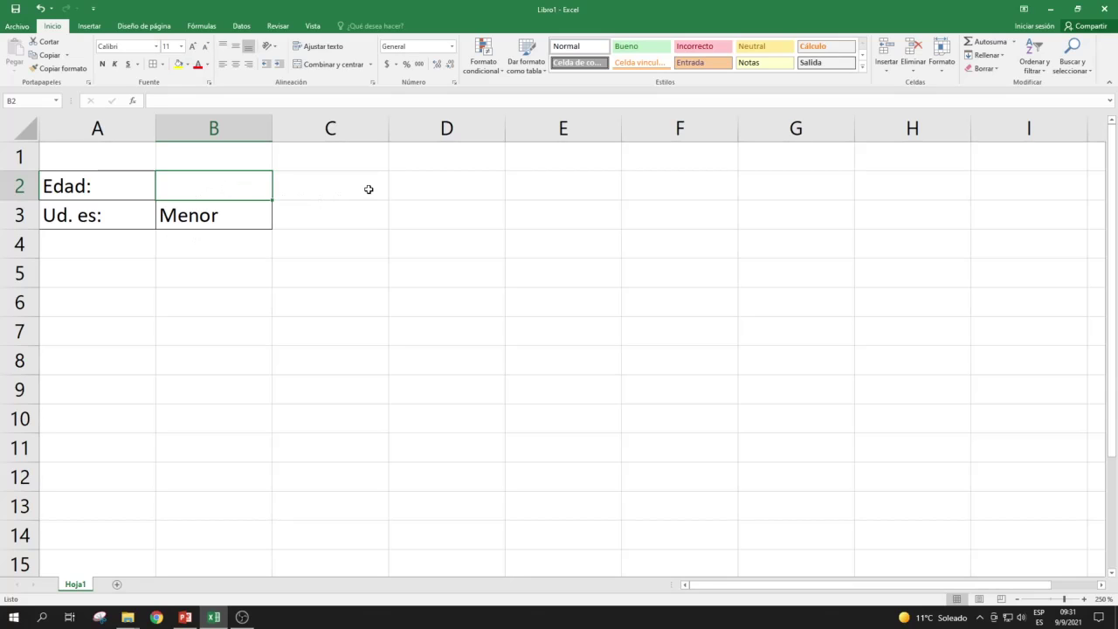
text(20)
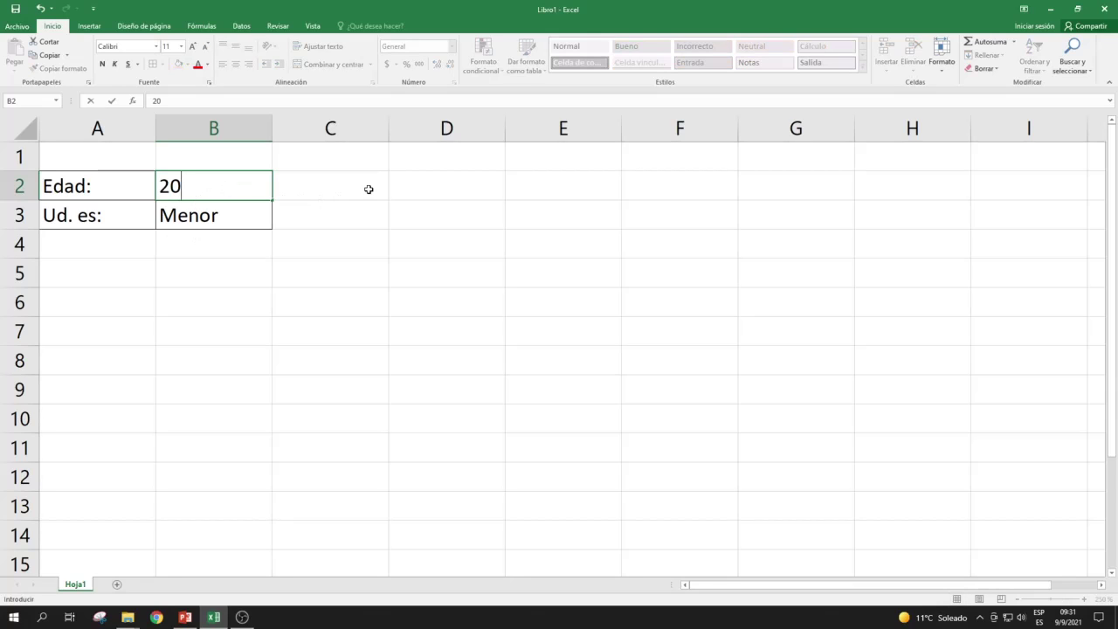
click(368, 190)
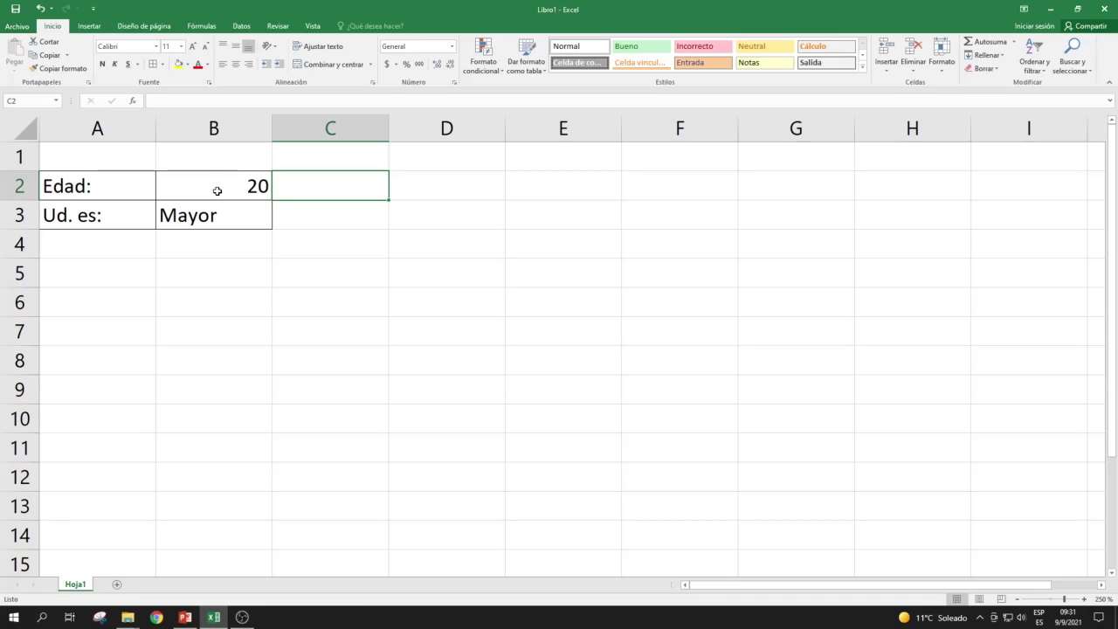
Test the age formula by entering 25 and 52 in turn in B2
click(218, 191)
text(25)
key(Return)
click(217, 191)
text(52)
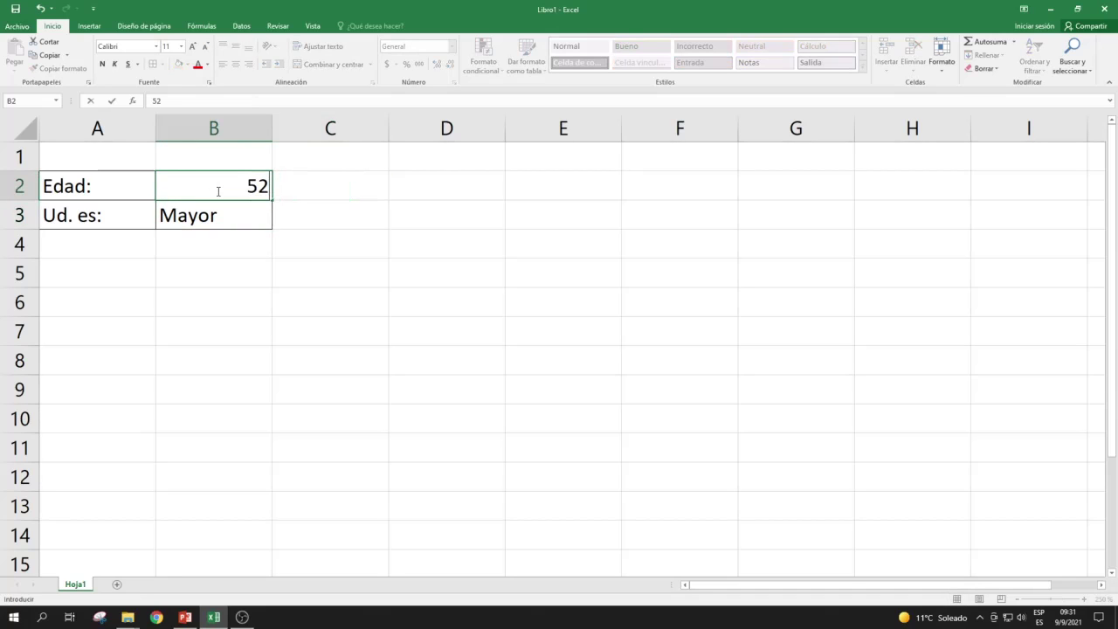
key(Tab)
Test the formula around its age limit by entering 18 and 17 in turn in B2
click(218, 190)
text(18)
key(Tab)
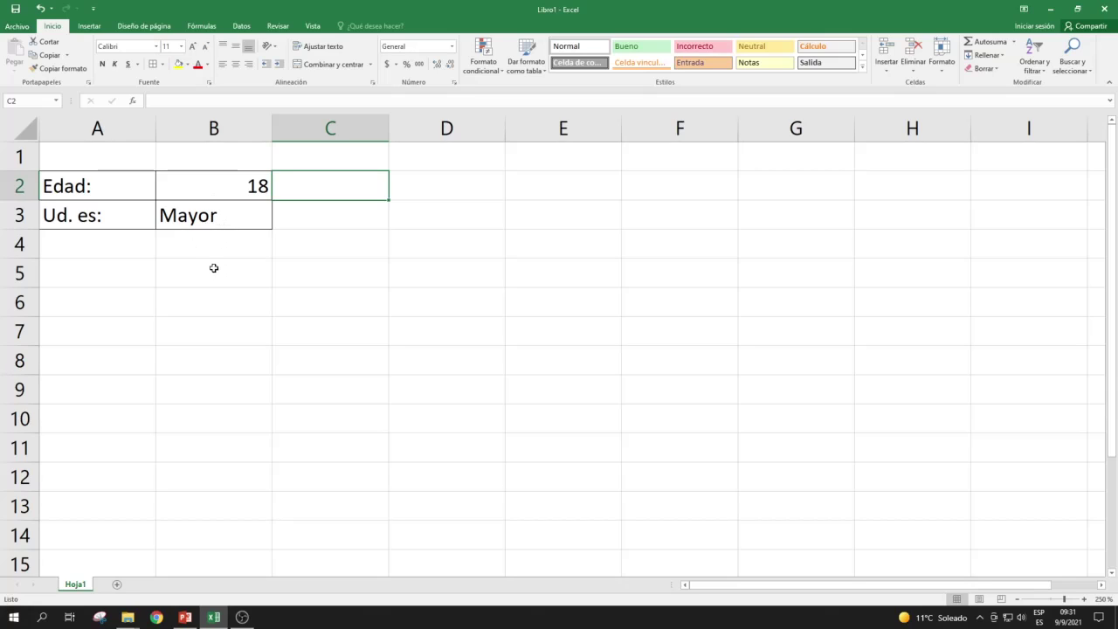
click(230, 189)
text(17)
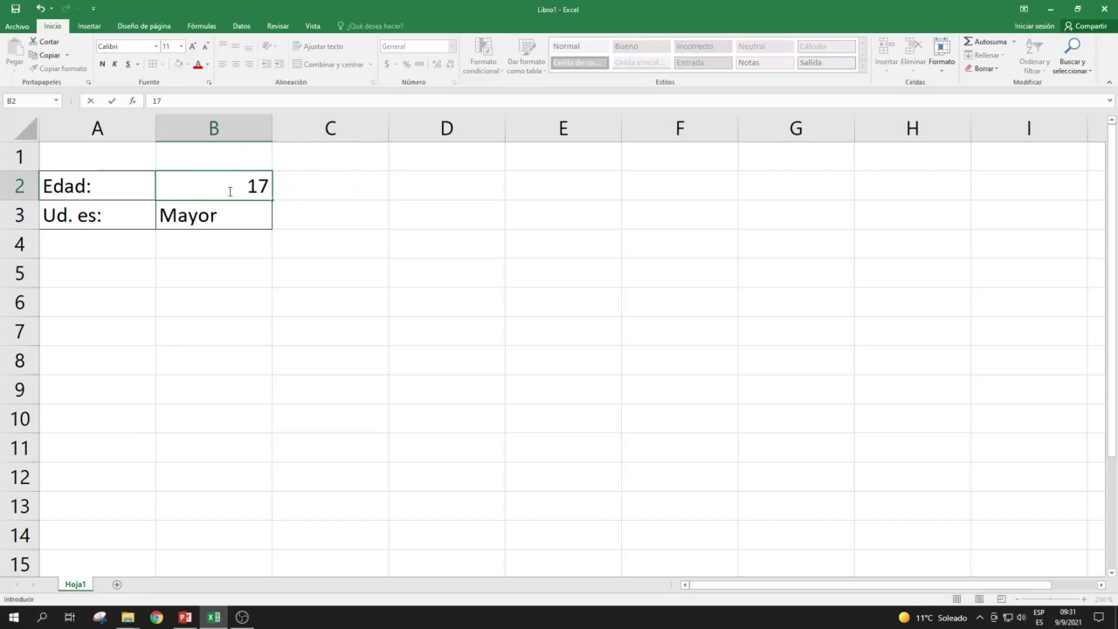
key(Tab)
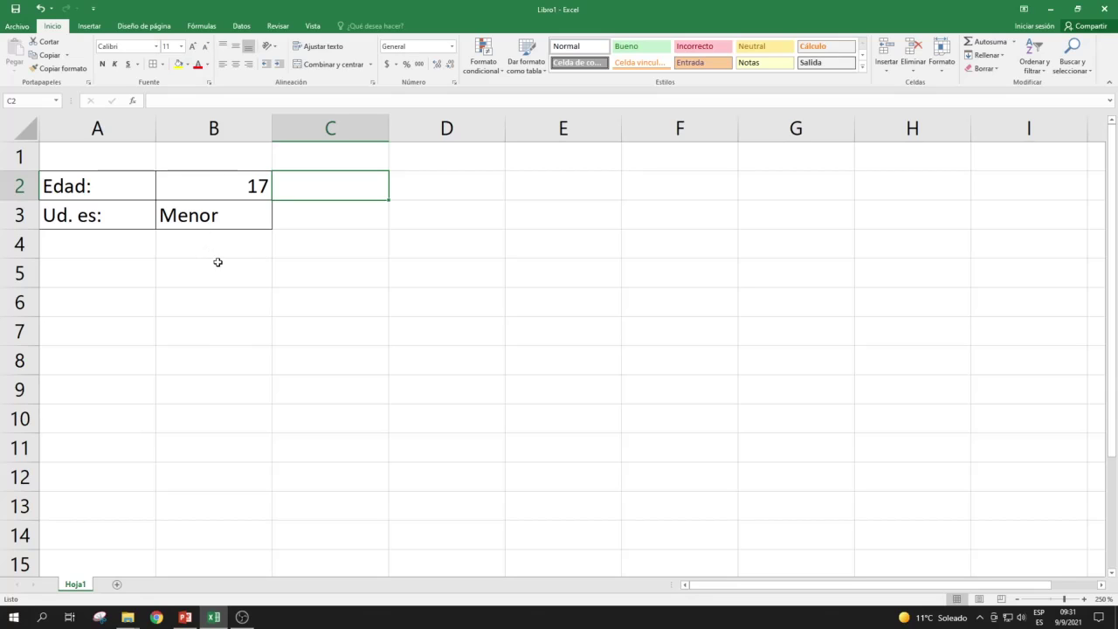
Test the formula with a negative age by entering -5 in B2
click(219, 189)
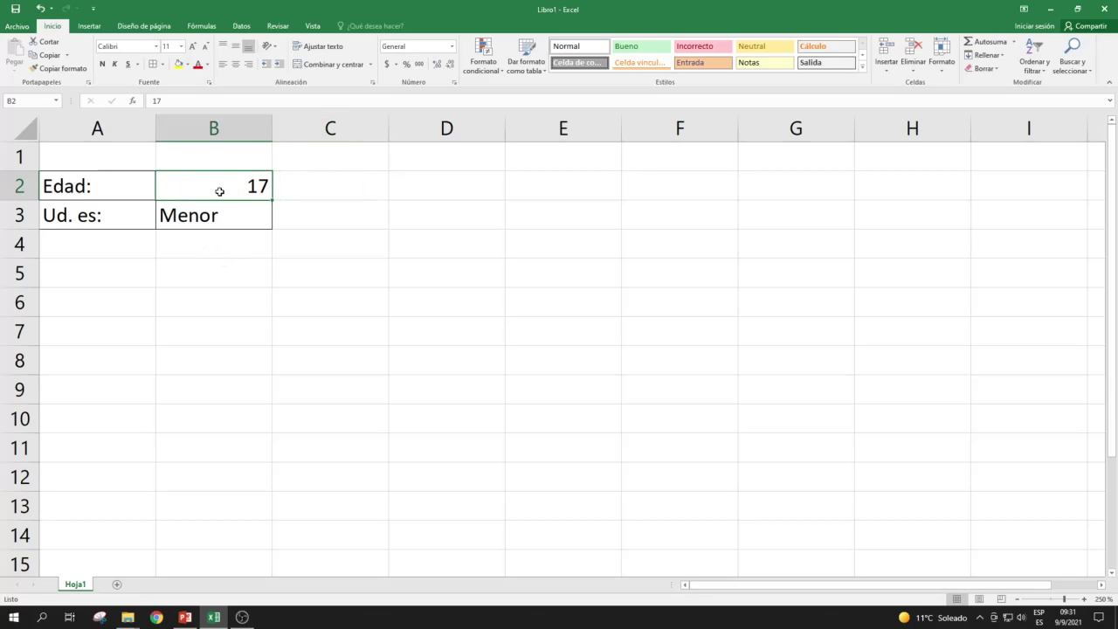
text(-5)
key(Return)
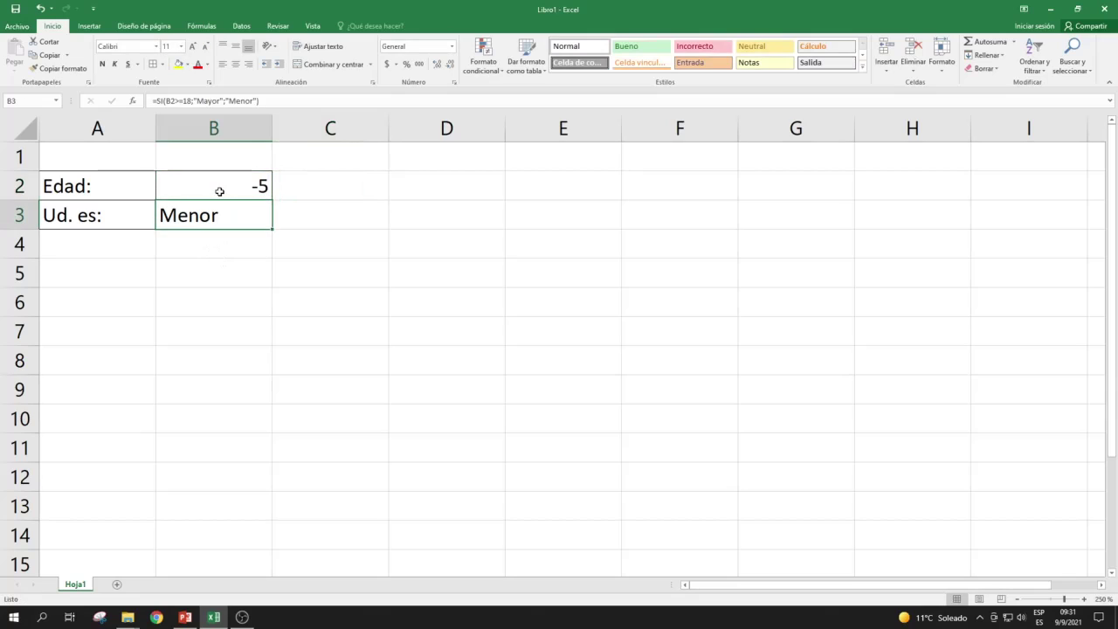
click(219, 191)
key(Right)
click(219, 192)
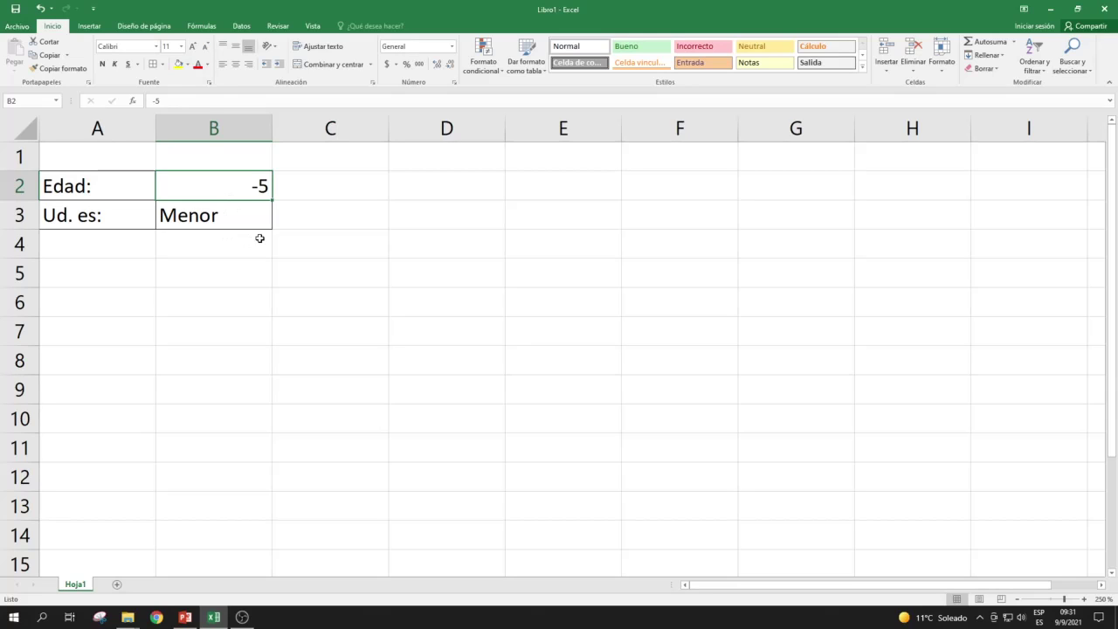
Check the formula in B3 again and set the age in B2 to 0
click(212, 218)
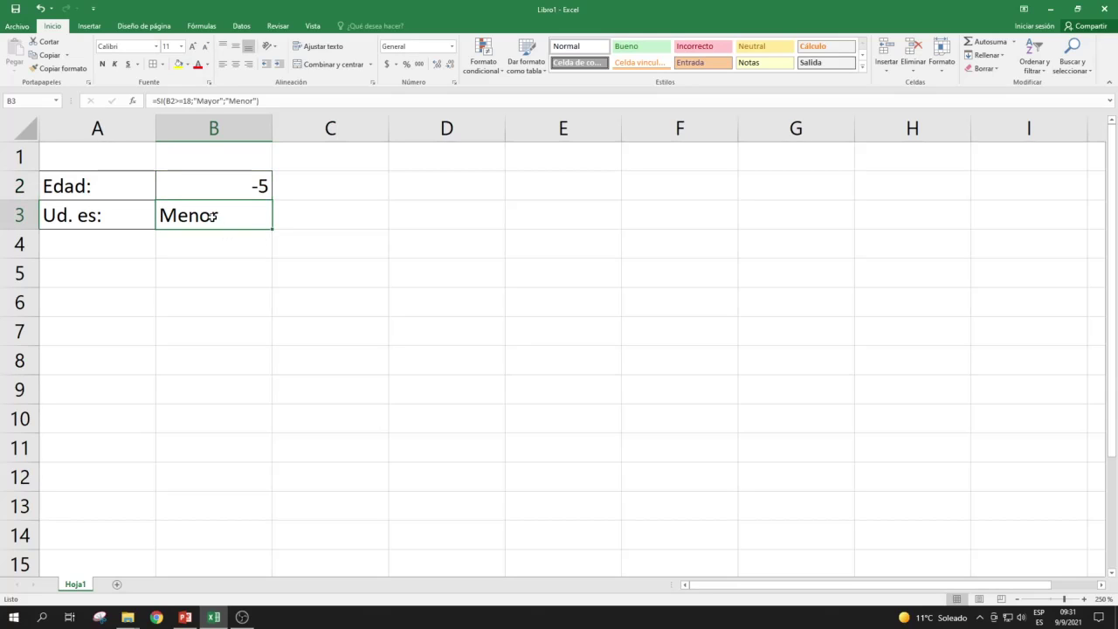
click(249, 188)
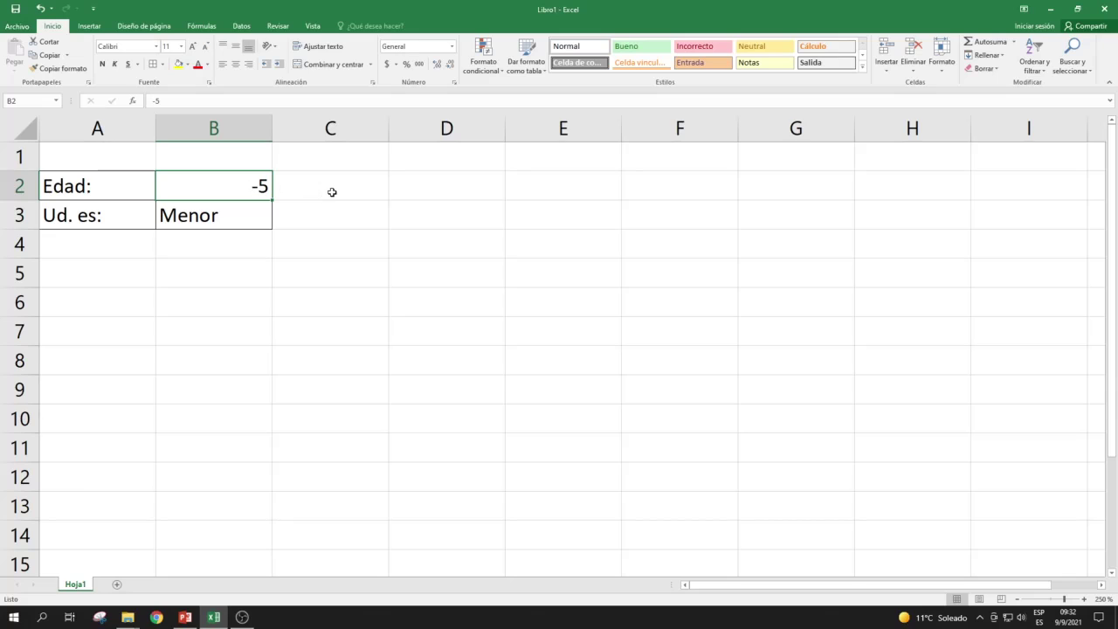
text(0)
key(Return)
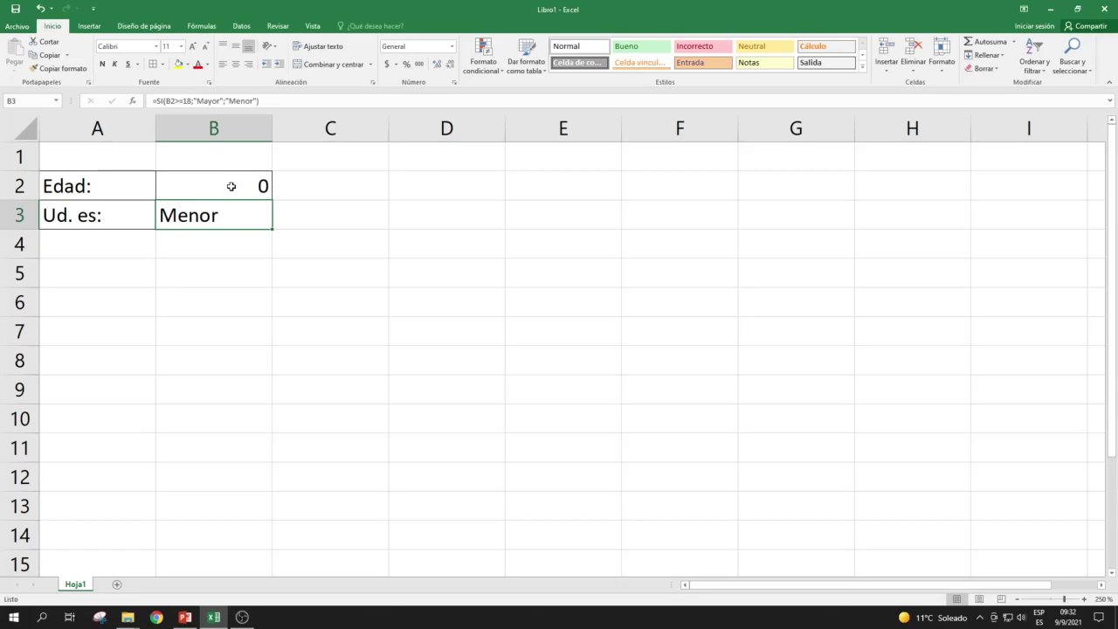
click(231, 186)
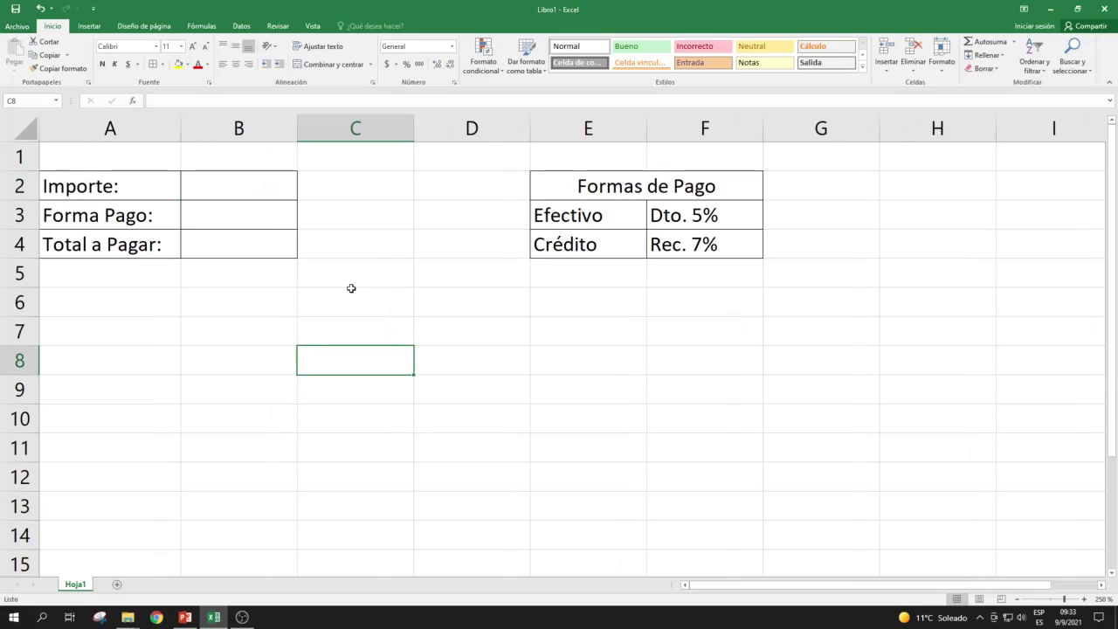
click(382, 310)
click(454, 306)
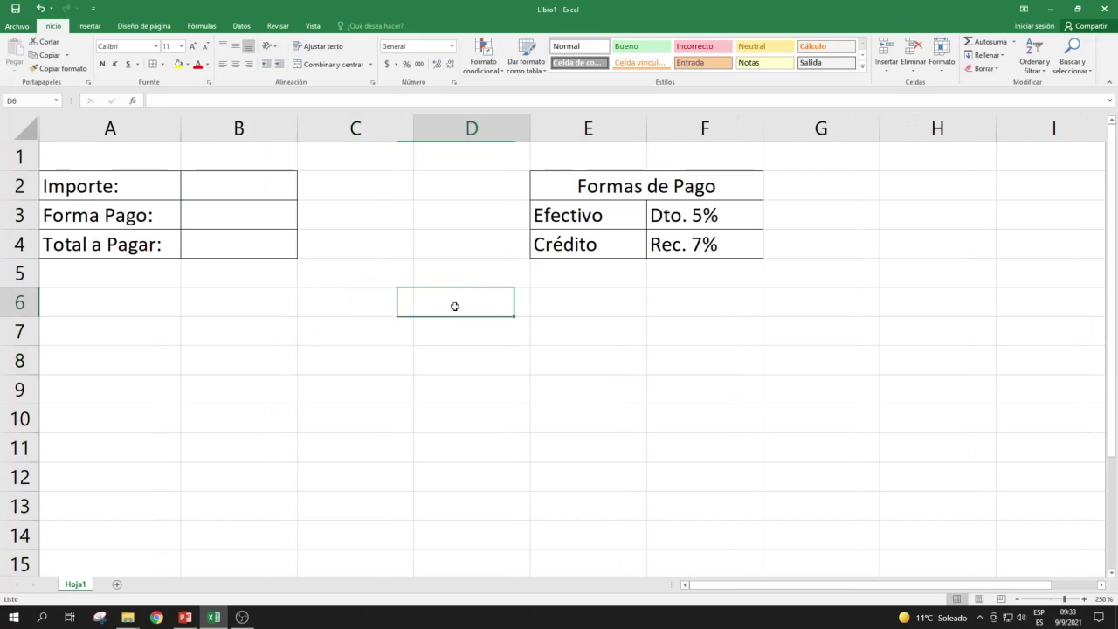
click(384, 332)
click(443, 340)
click(446, 296)
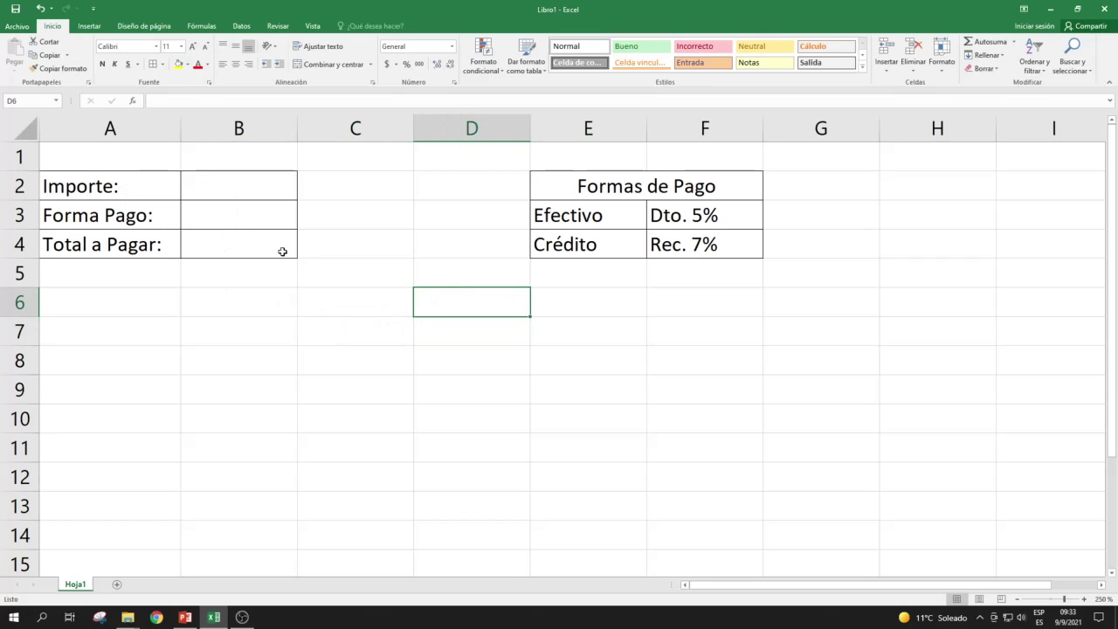
Examine the Importe, Forma Pago and Total a Pagar cells and the Efectivo and Crédito entries of the Formas de Pago table
click(221, 189)
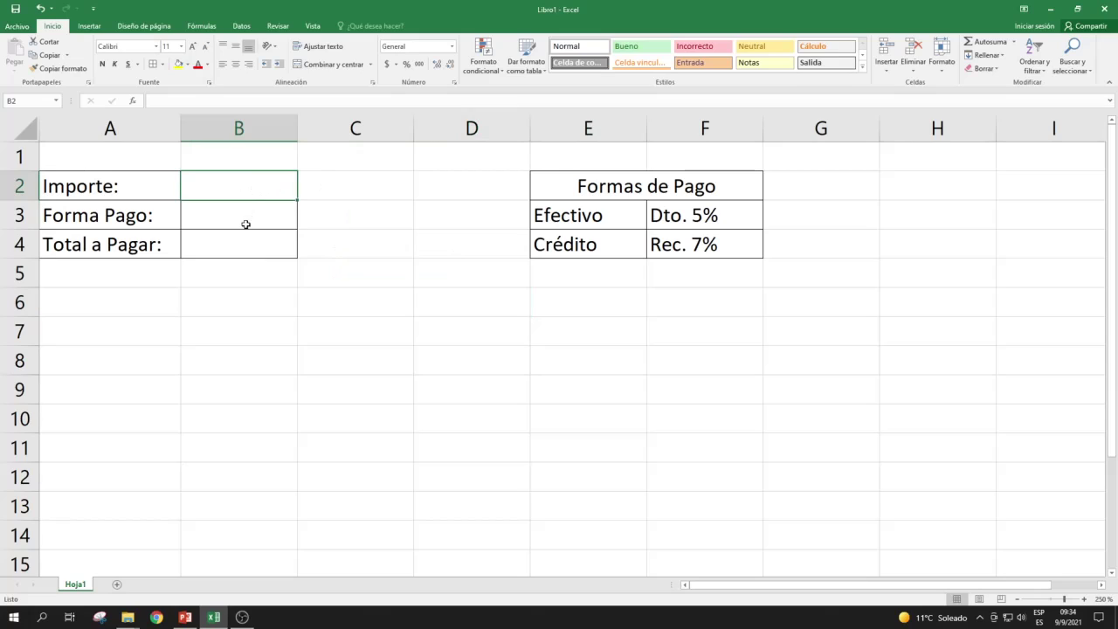
click(236, 214)
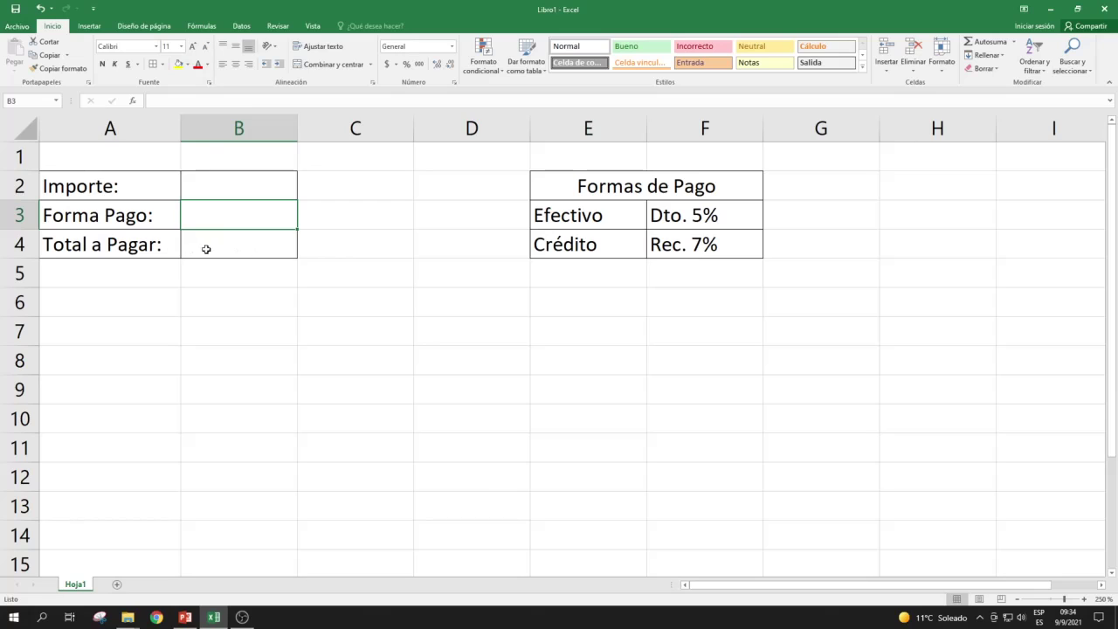
click(218, 249)
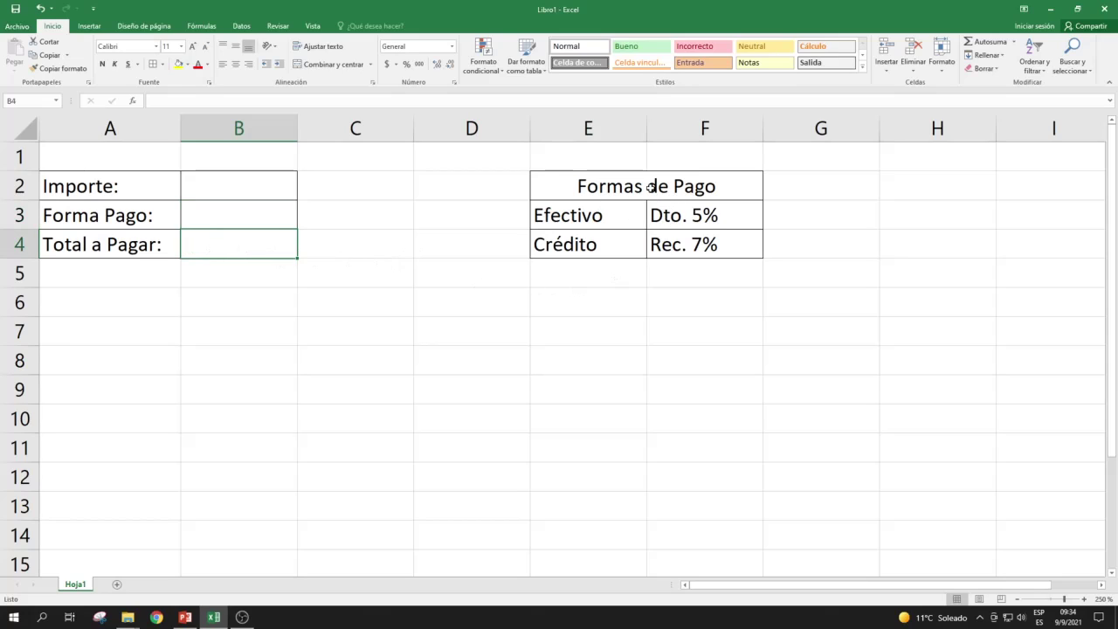
click(601, 215)
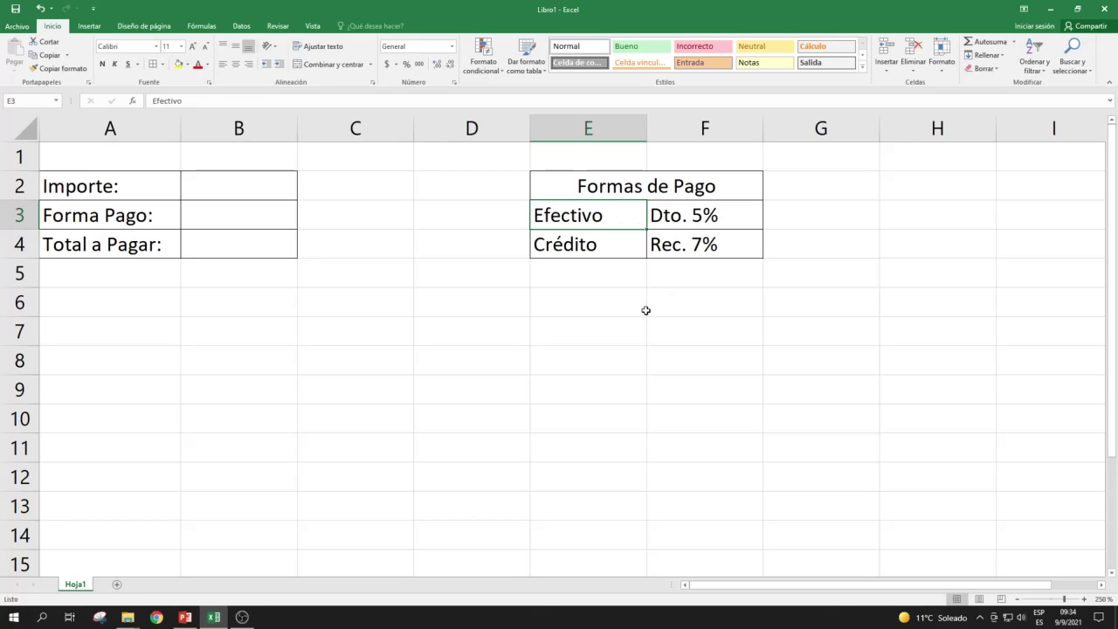
click(602, 250)
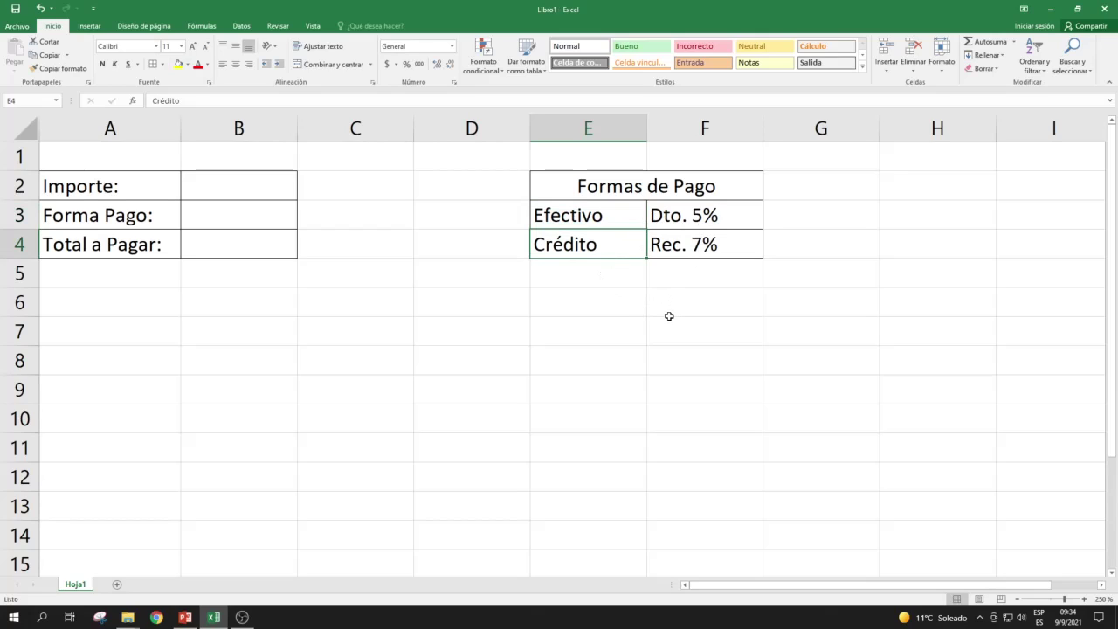
click(600, 218)
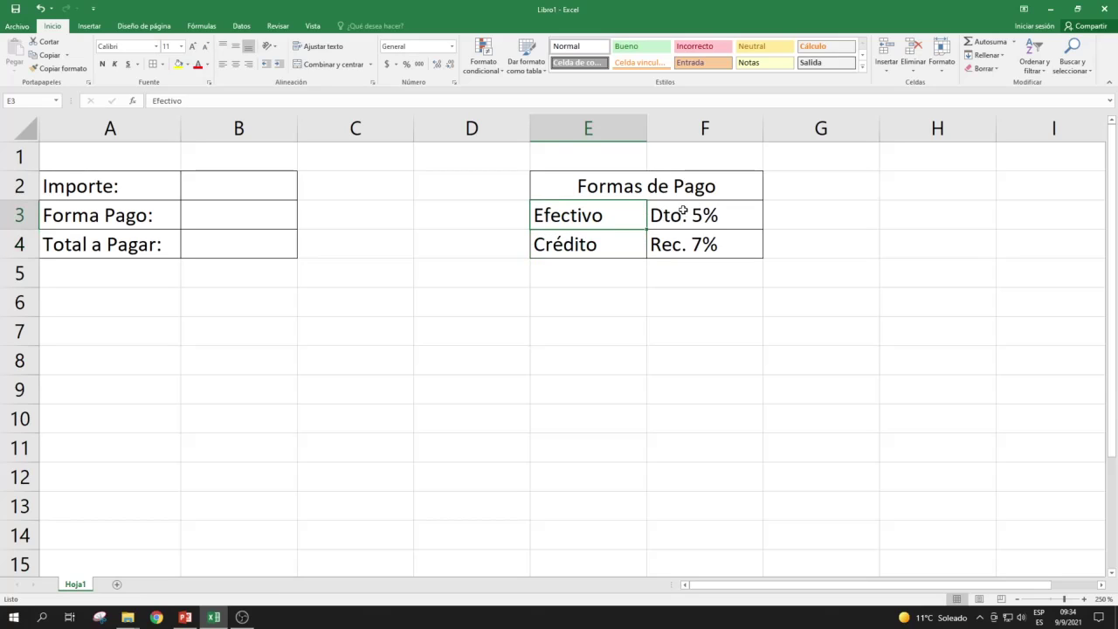
click(601, 243)
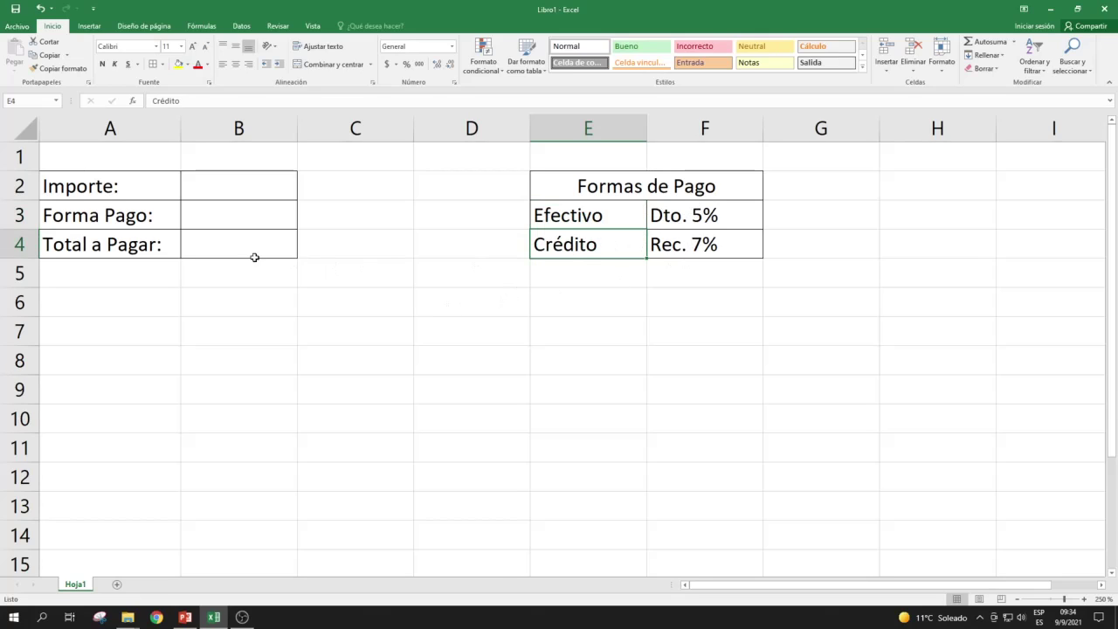
Try the abbreviations E and C in turn as the payment method in the Forma Pago cell B3
click(219, 218)
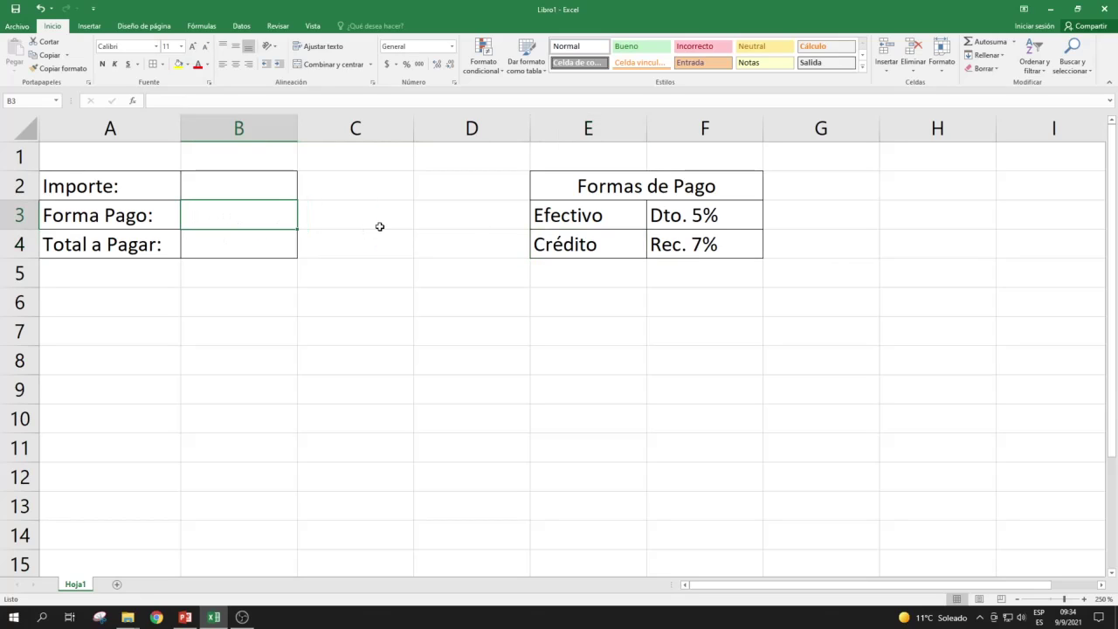
text(E)
key(Return)
key(Up)
text(C)
key(Return)
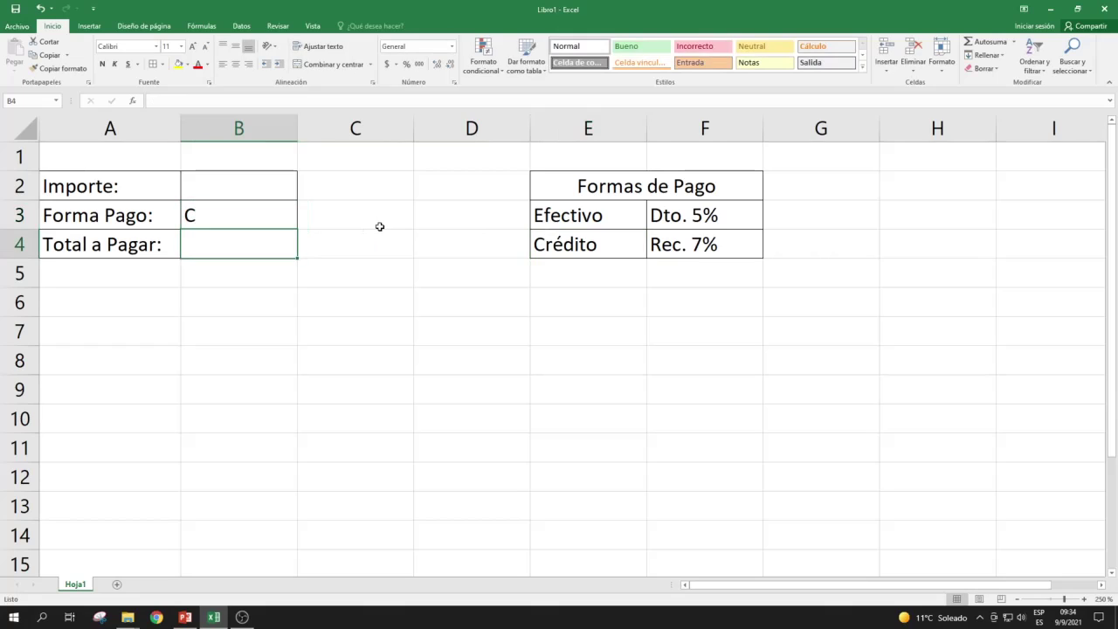
Try the payment method written out as Efectivo and as efectivo in the Forma Pago cell B3
key(Up)
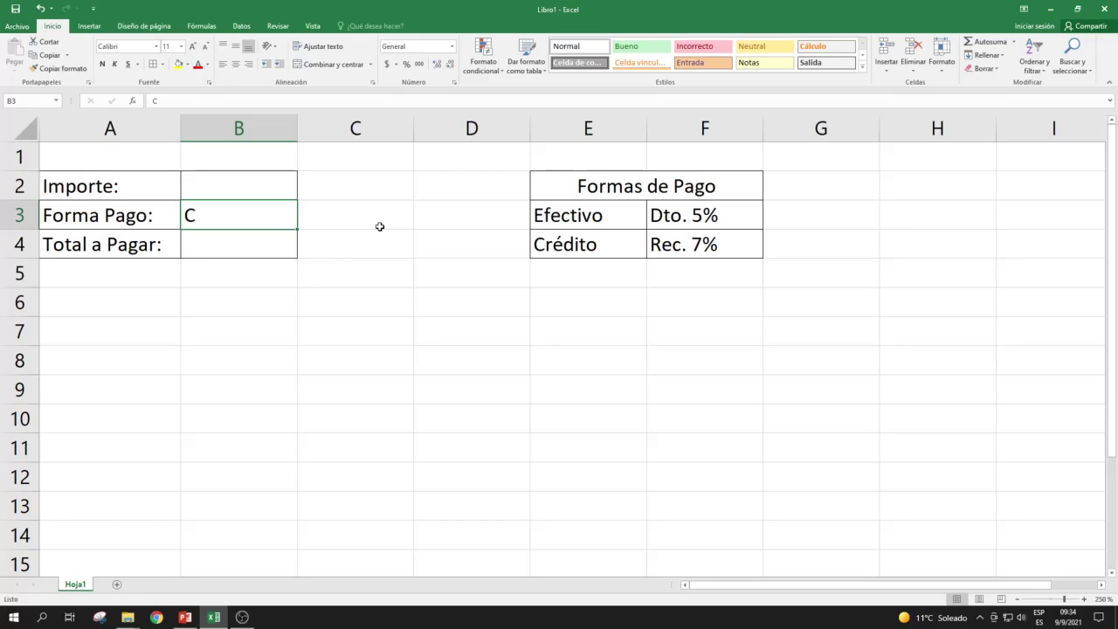
text(Efec)
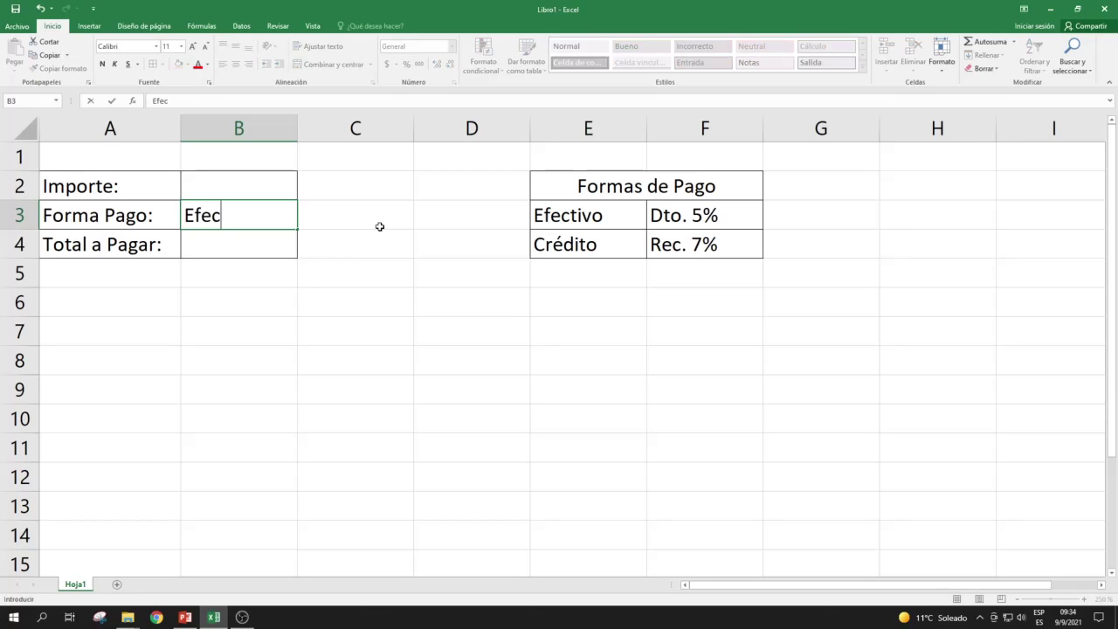
text(tivo)
key(BackSpace)
key(BackSpace)
key(BackSpace)
key(BackSpace)
key(BackSpace)
key(BackSpace)
key(BackSpace)
key(BackSpace)
text(efectivo)
key(BackSpace)
key(BackSpace)
key(BackSpace)
key(BackSpace)
key(BackSpace)
key(BackSpace)
key(BackSpace)
key(BackSpace)
Enter the abbreviations E and C in turn in the Forma Pago cell B3, and clear the cell
text(E)
key(Return)
key(Up)
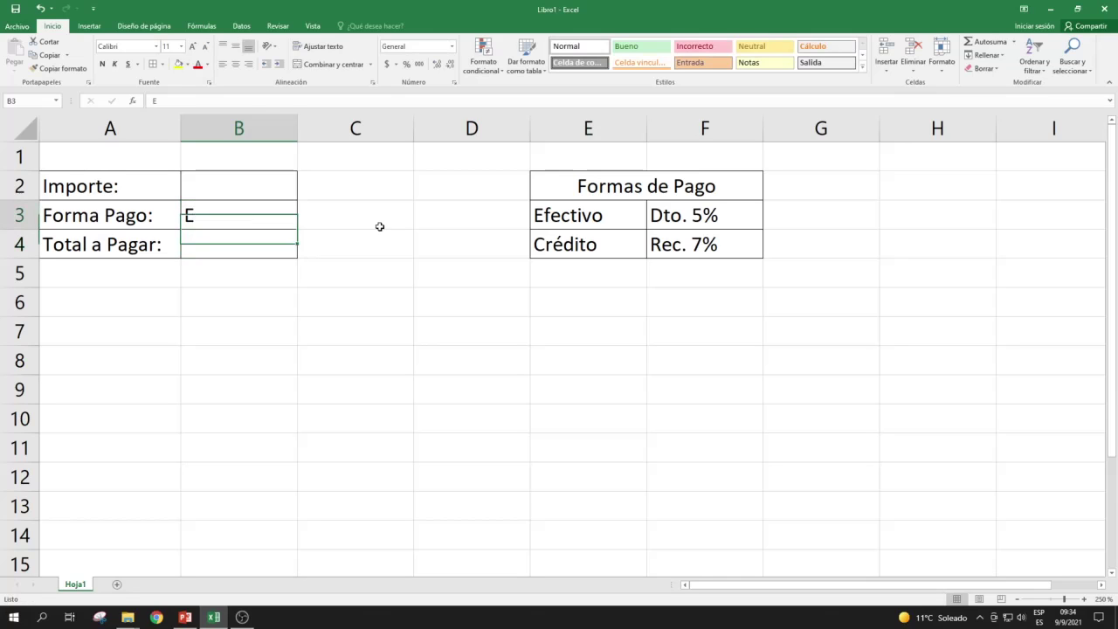
text(C)
key(Return)
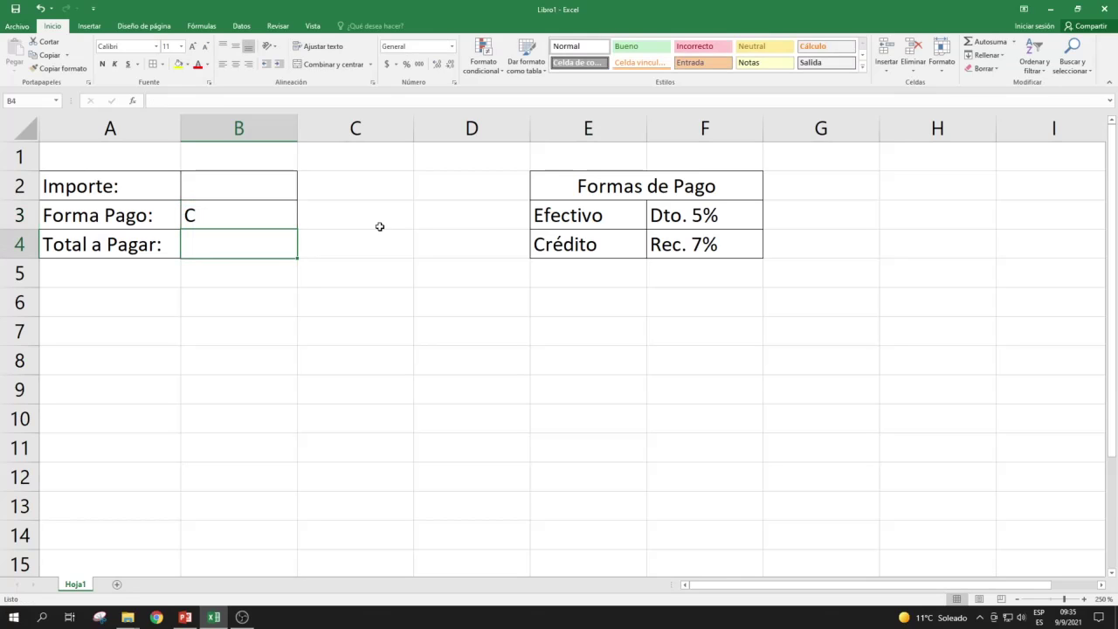
key(Up)
key(Delete)
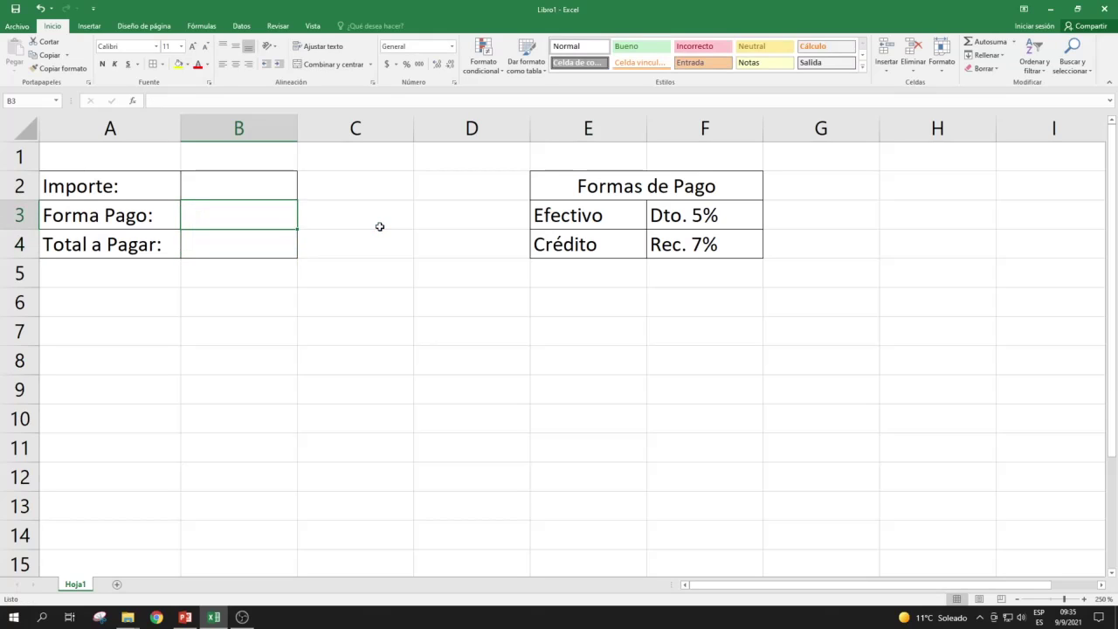
Start a SI formula in the Total a Pagar cell B4 with the logical test B3="E"
key(Down)
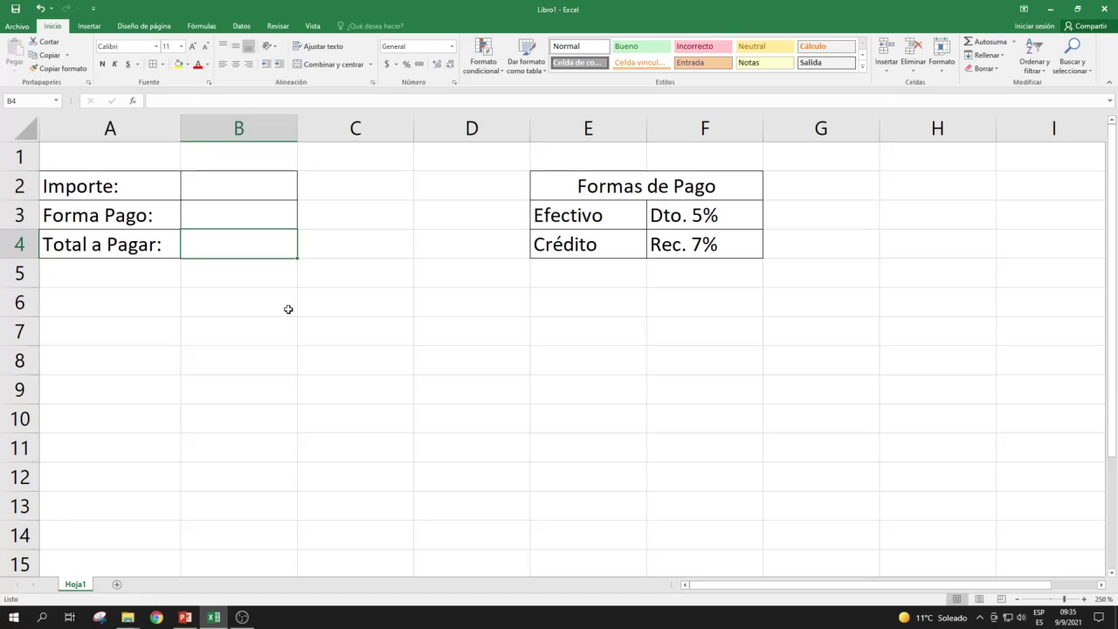
text(=)
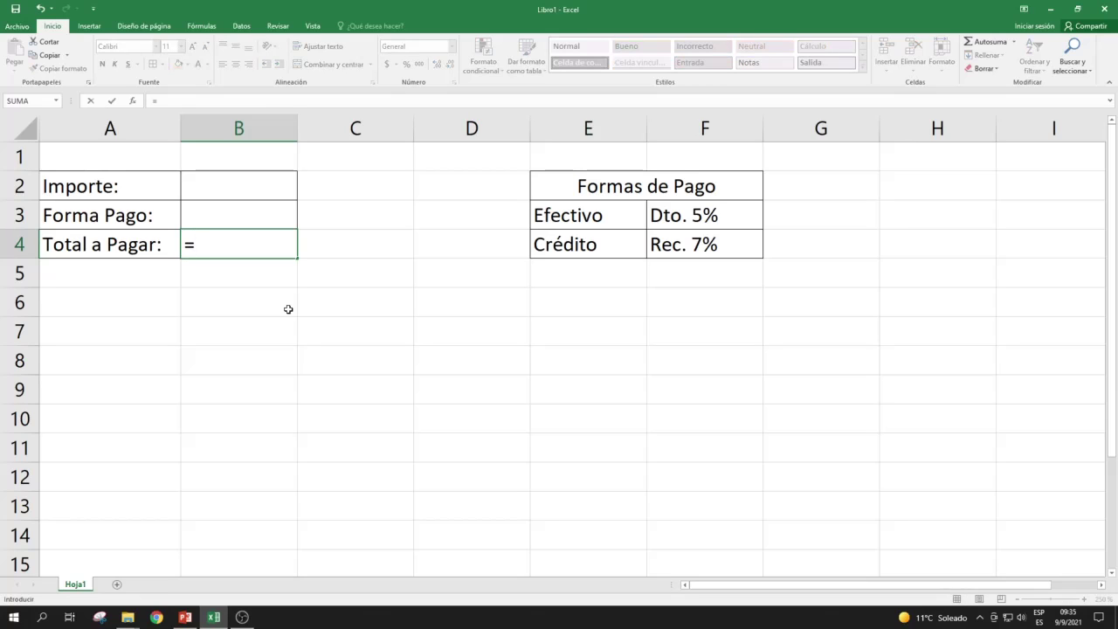
text(si)
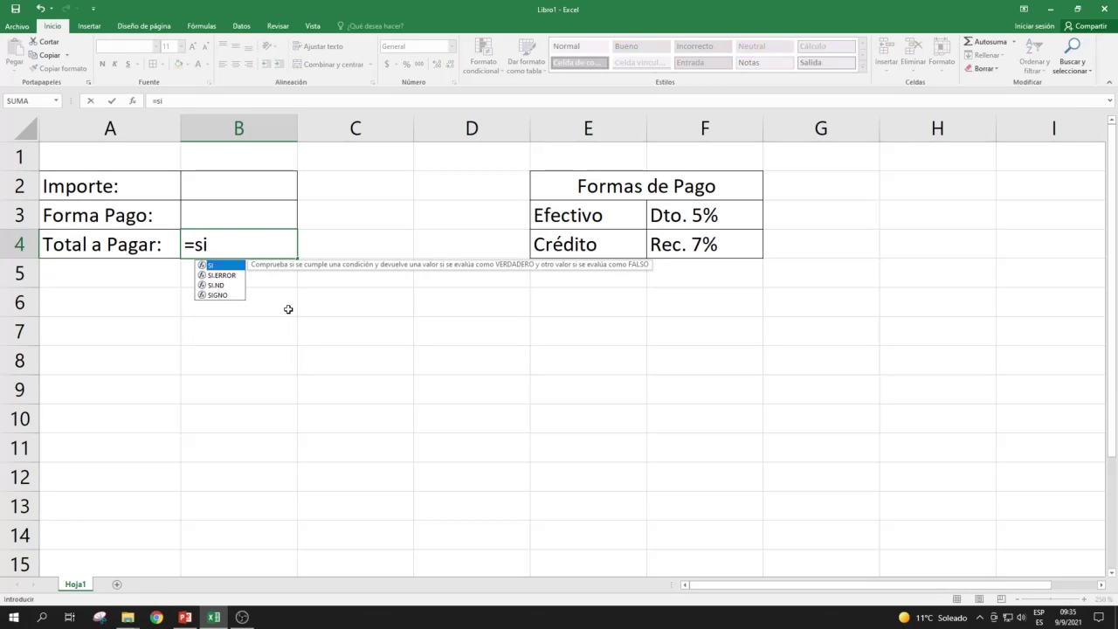
text(()
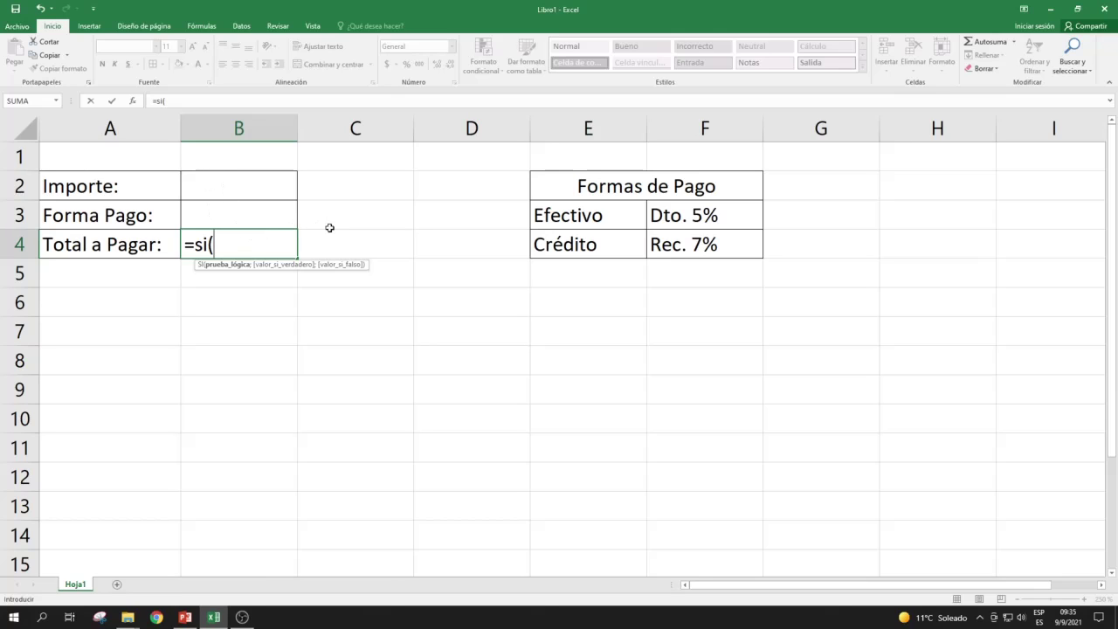
click(218, 214)
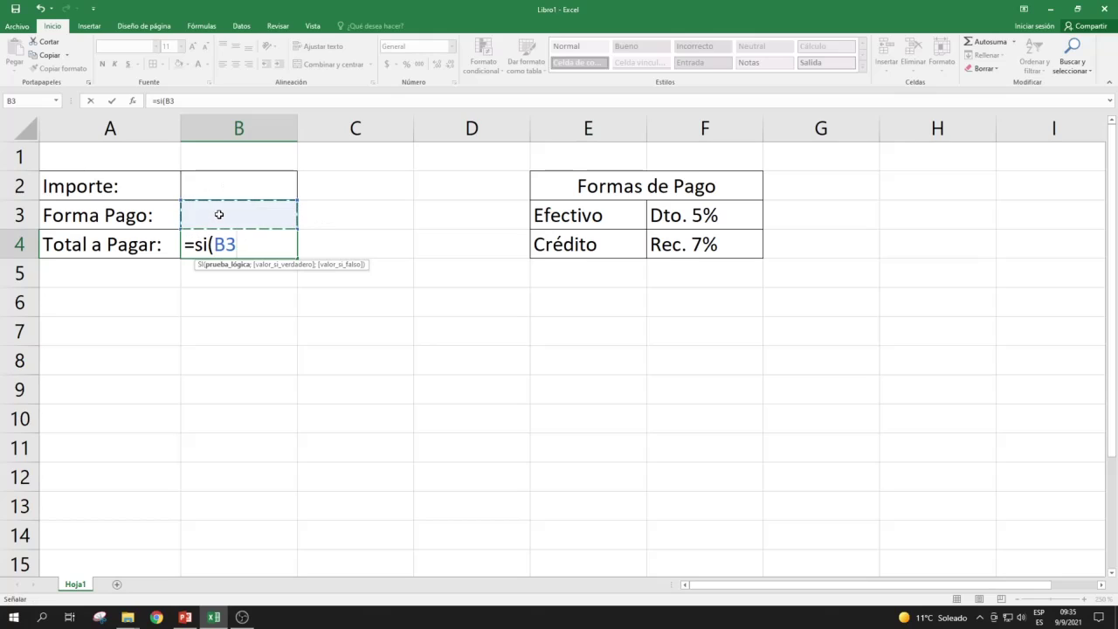
text(="E")
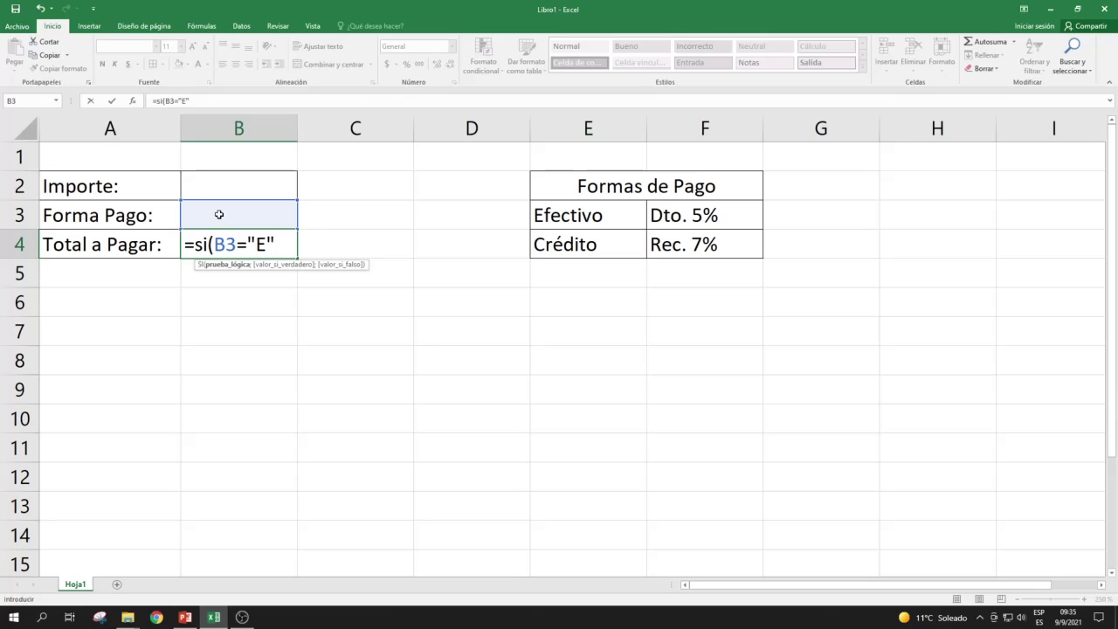
Add B2-(B2*5%) as the SI formula's value if true, applying the 5% cash discount
text(;)
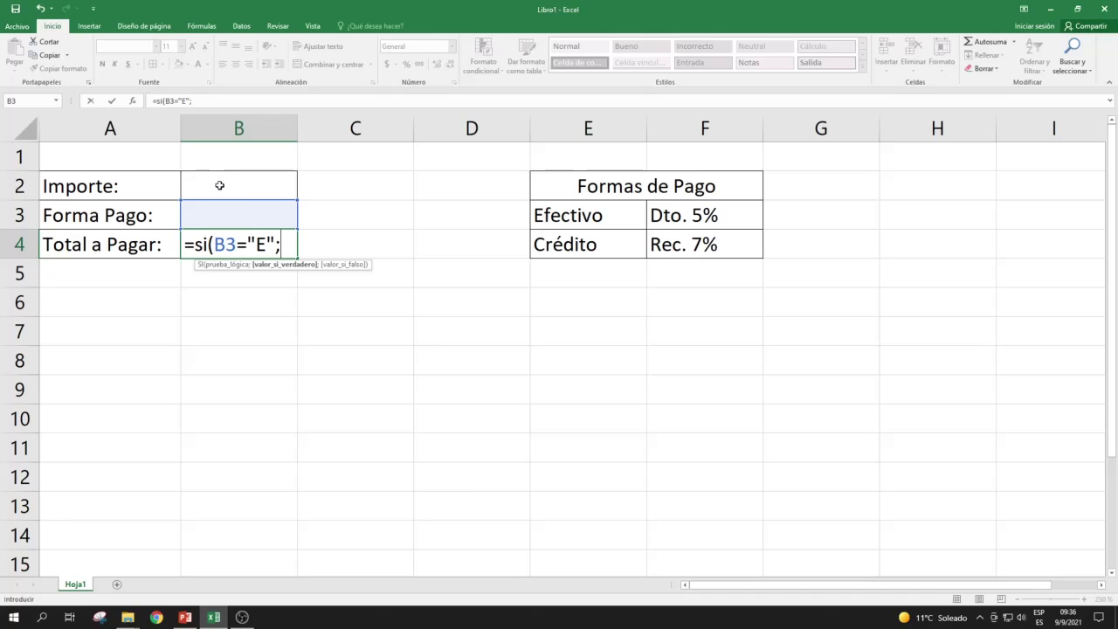
click(219, 185)
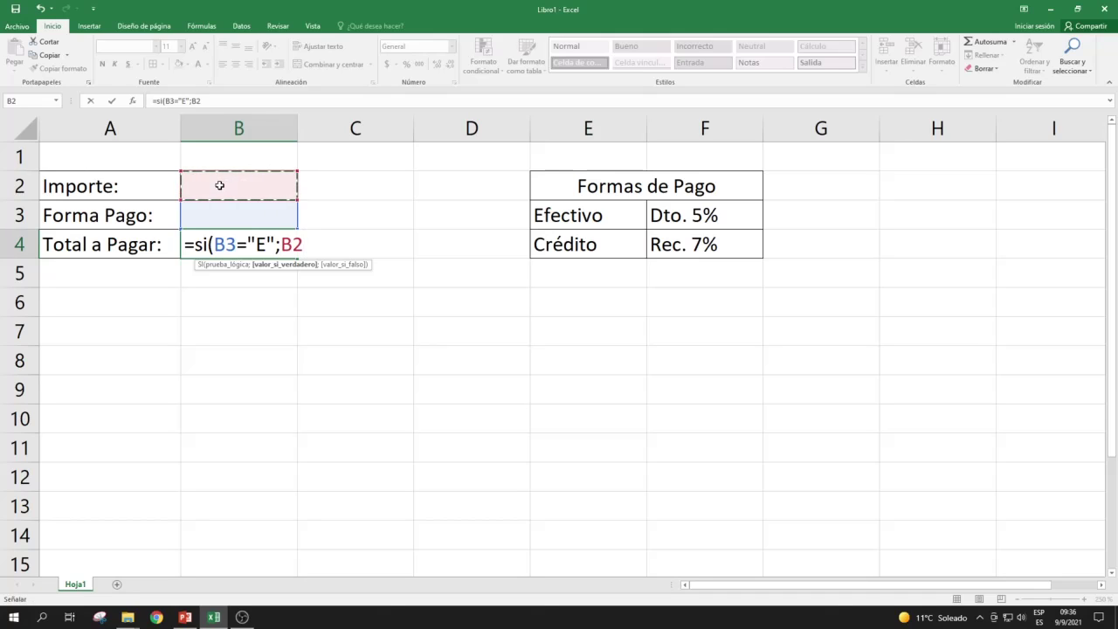
text(-()
click(220, 185)
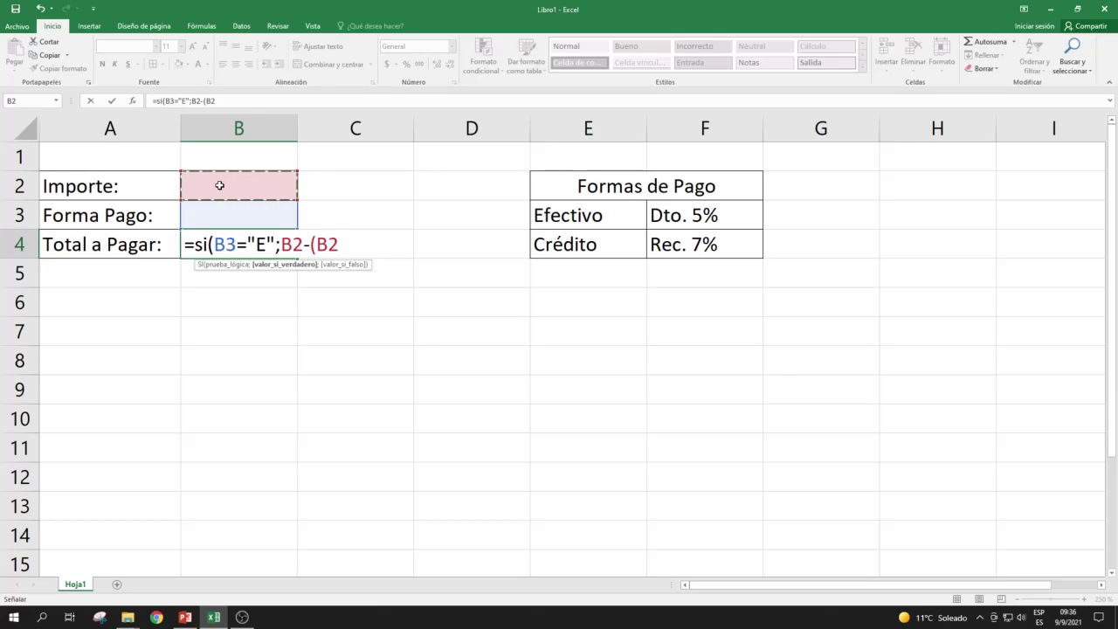
text(*5%))
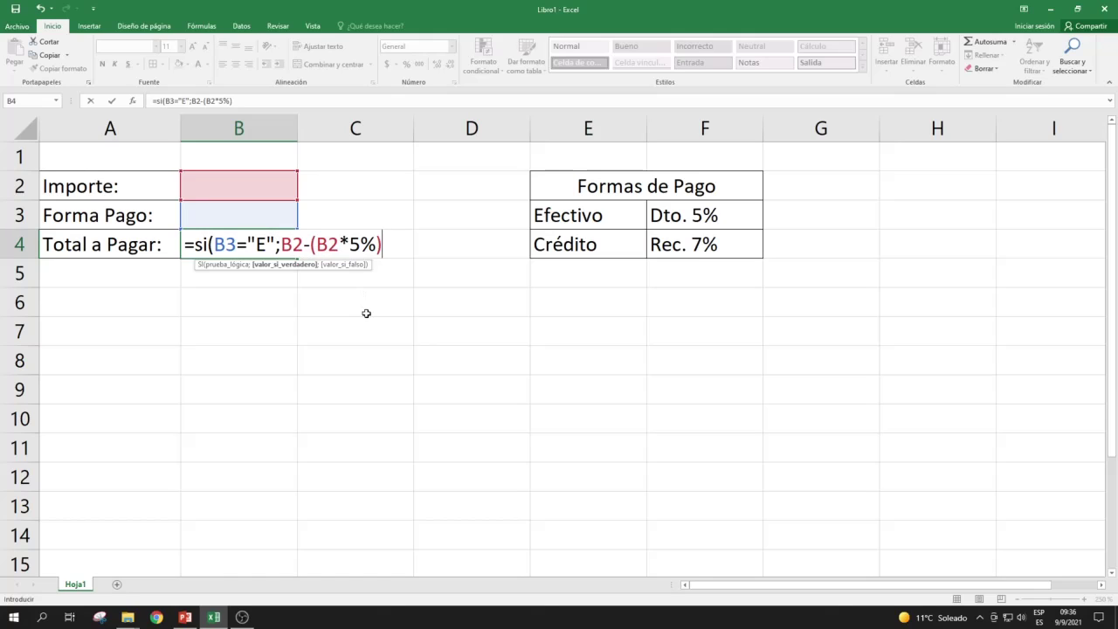
Complete the SI formula with B2+(B2*7%) as the value if false, accepting the correction that adds the closing parenthesis
text(;)
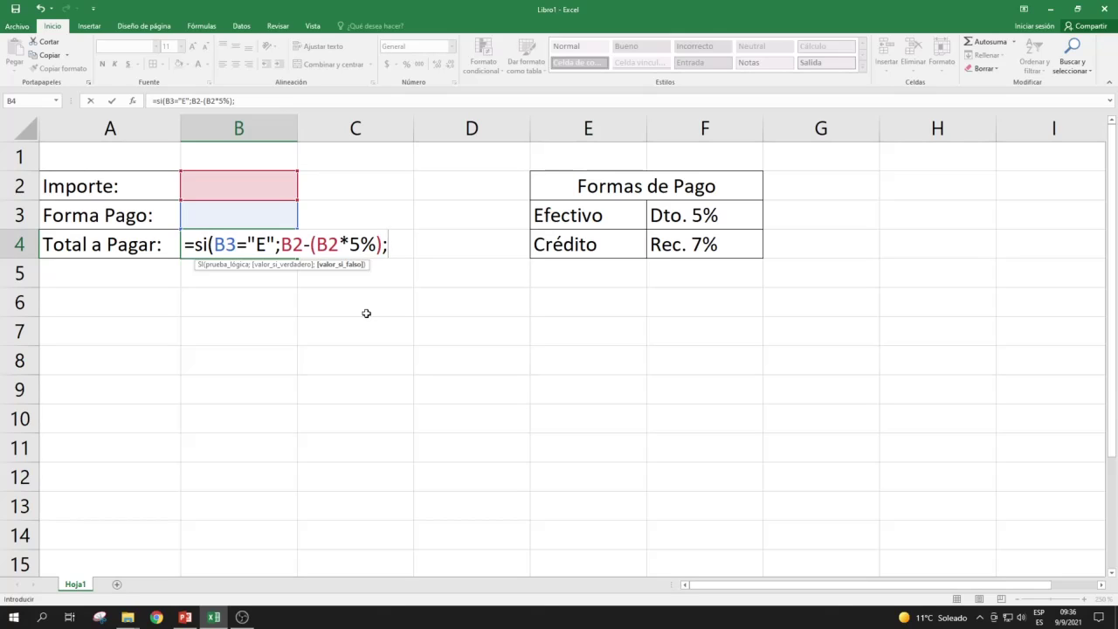
click(262, 186)
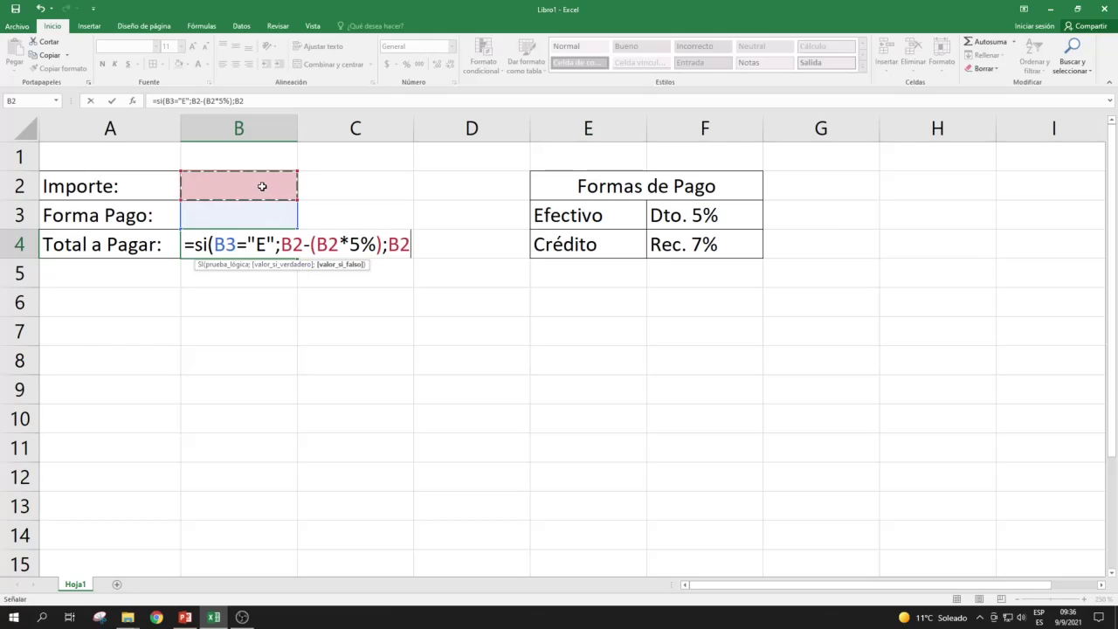
text(+()
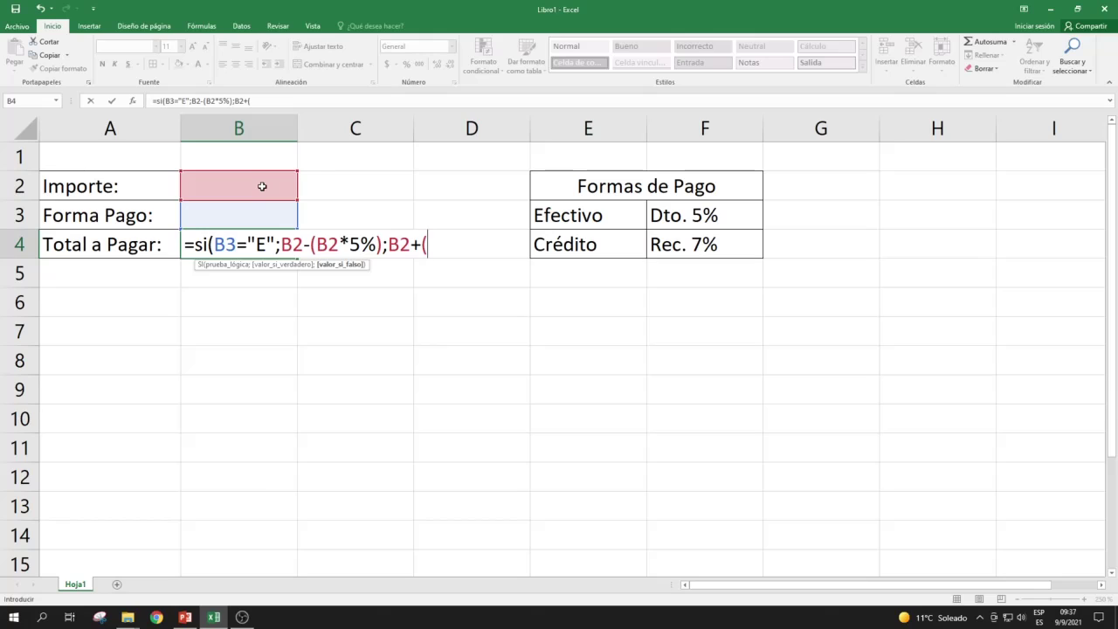
click(262, 186)
text(*7%))
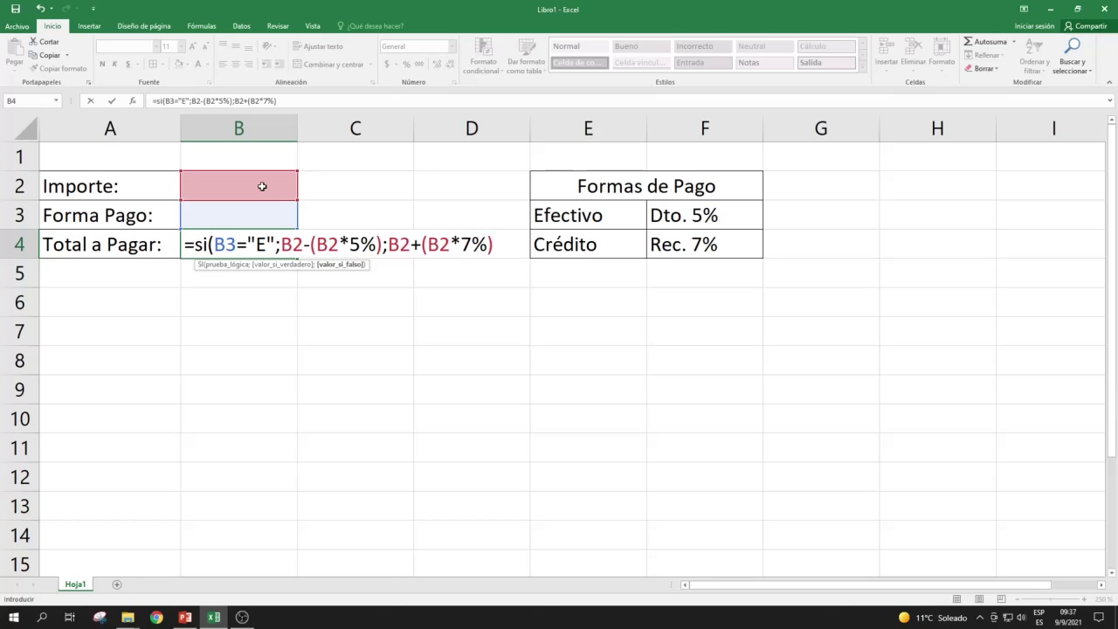
key(Return)
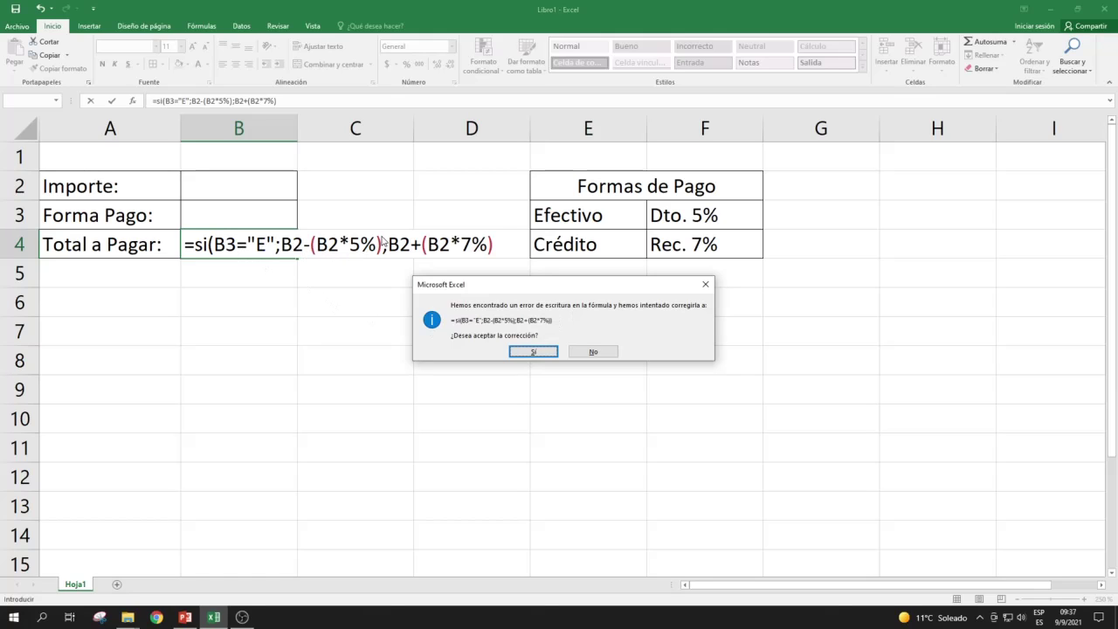
click(531, 350)
Examine the finished SI formula in the Total a Pagar cell B4 without changing it
click(244, 247)
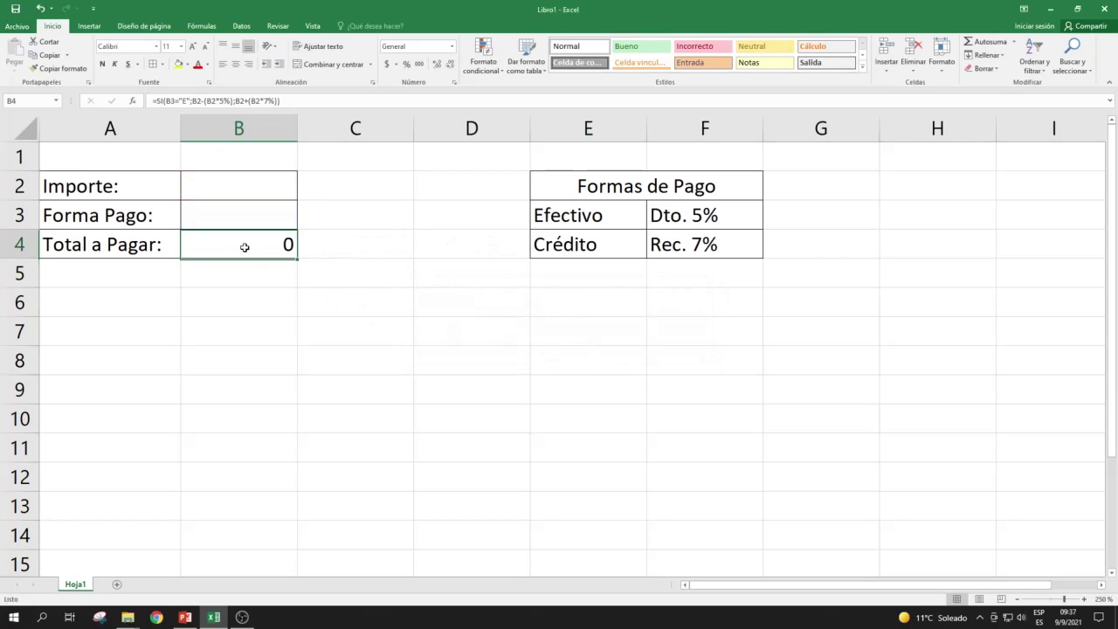
double_click(273, 236)
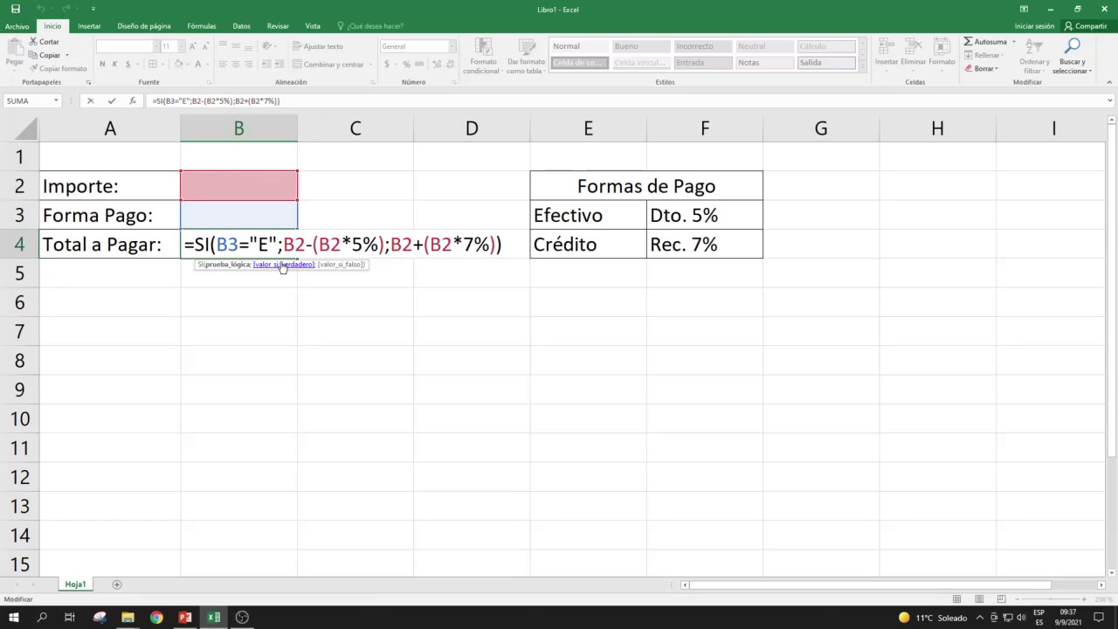
click(278, 243)
key(Return)
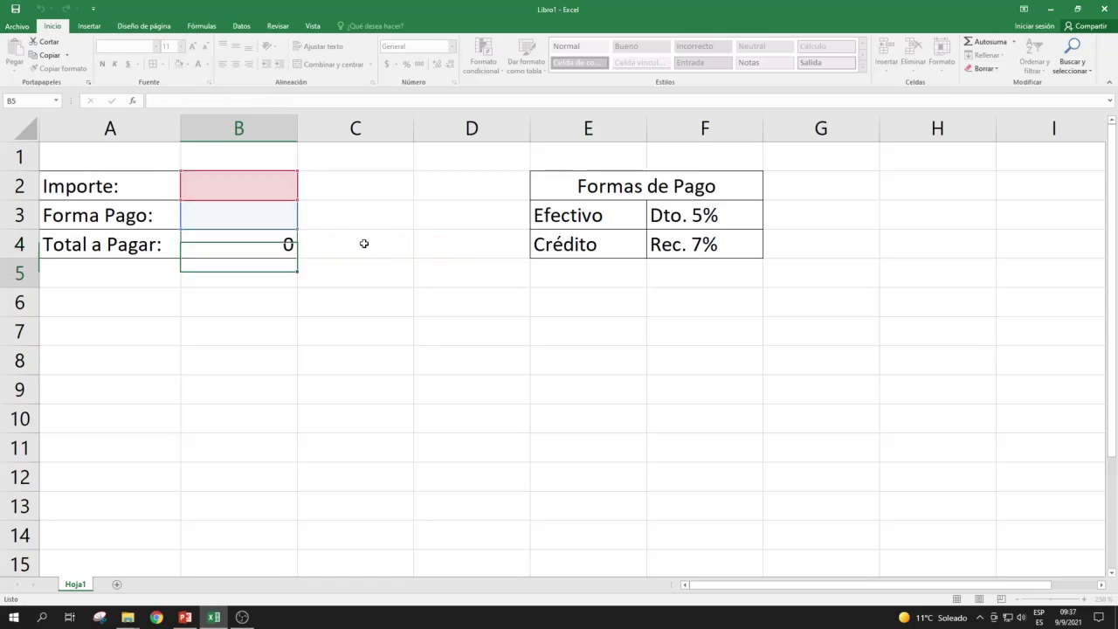
Set the Importe in cell B2 to 1000
key(Up)
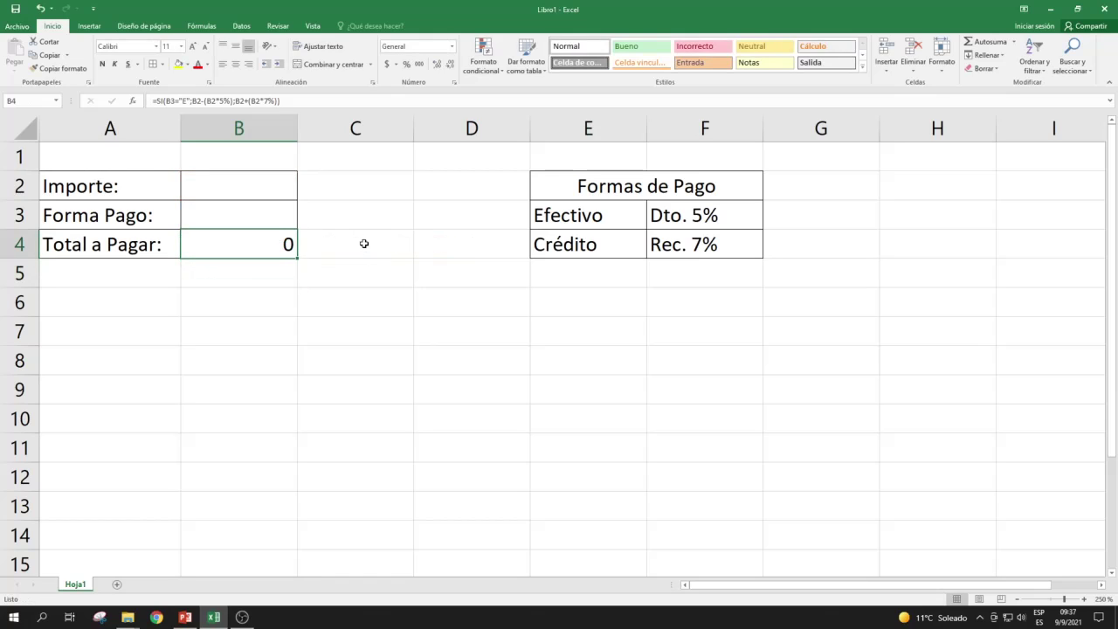
key(Up)
key(Up)
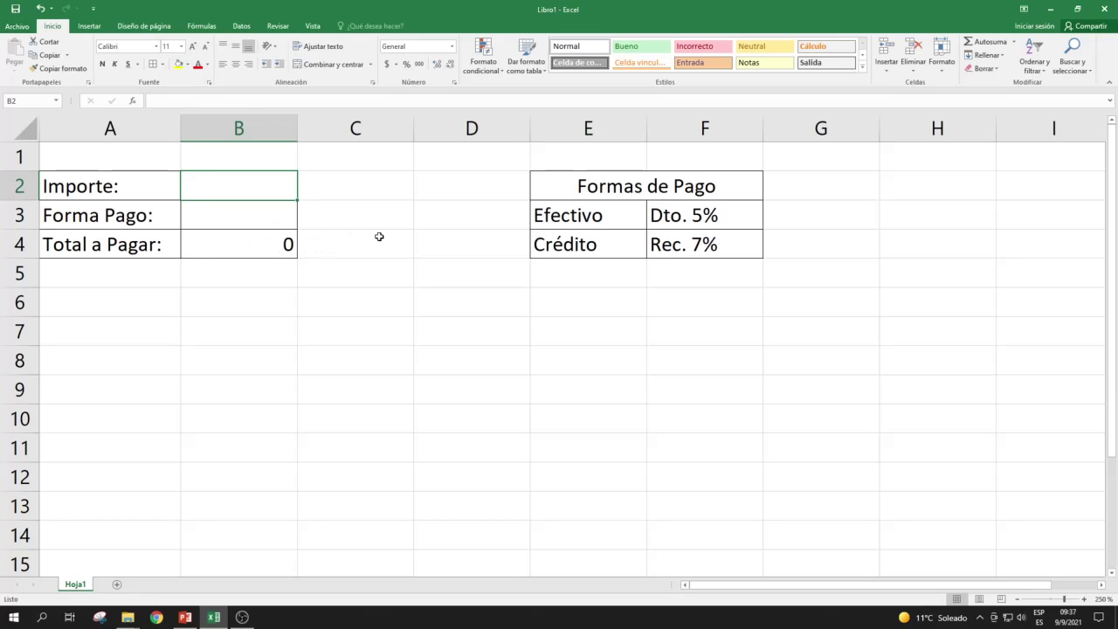
text(1000)
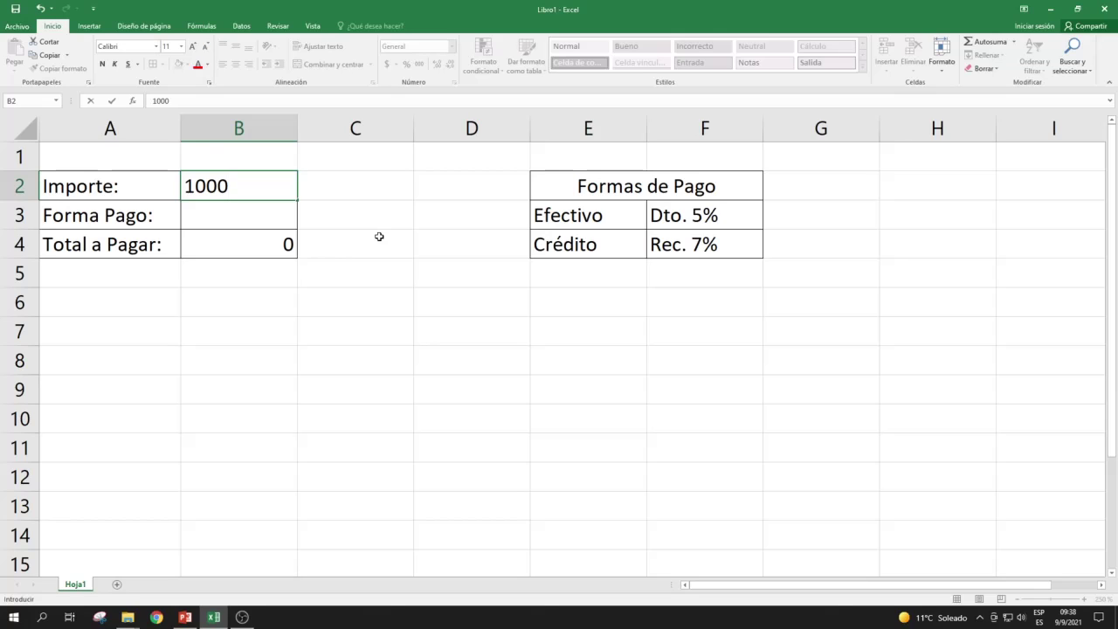
key(Return)
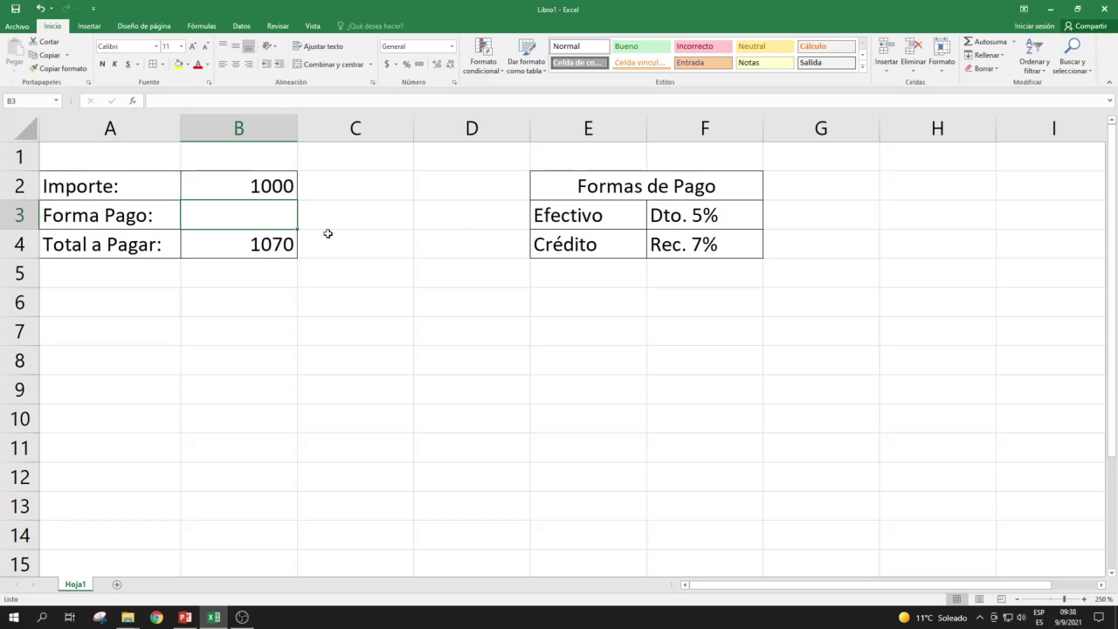
Review how the B4 formula treats an empty payment method in B3
click(264, 246)
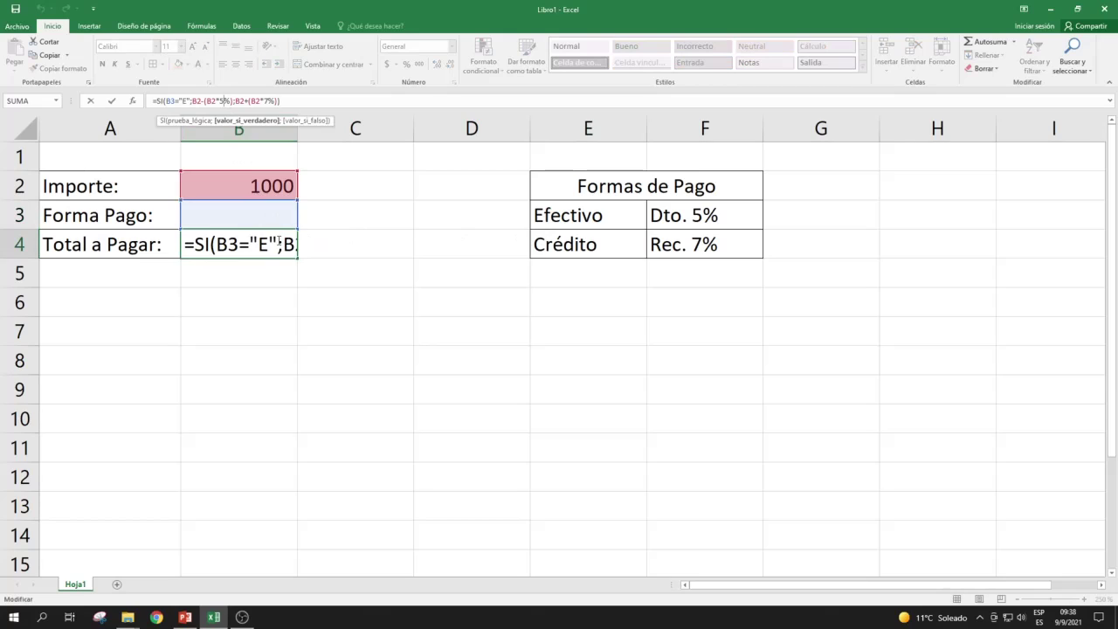
double_click(269, 246)
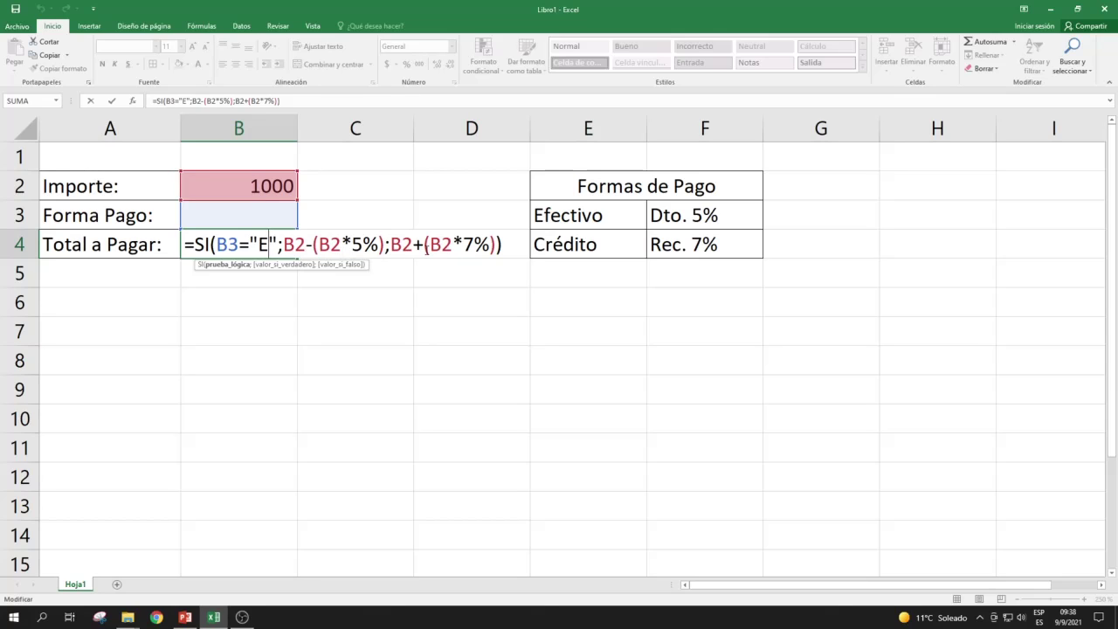
key(Return)
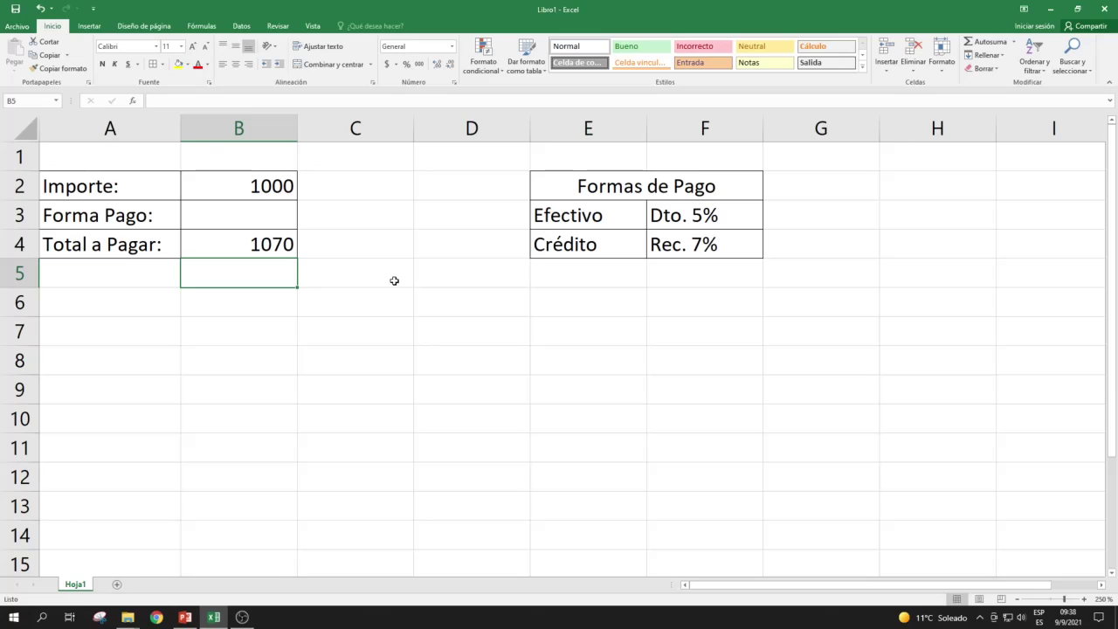
Test the total with both payment methods by entering E and then C in the Forma Pago cell B3
click(269, 220)
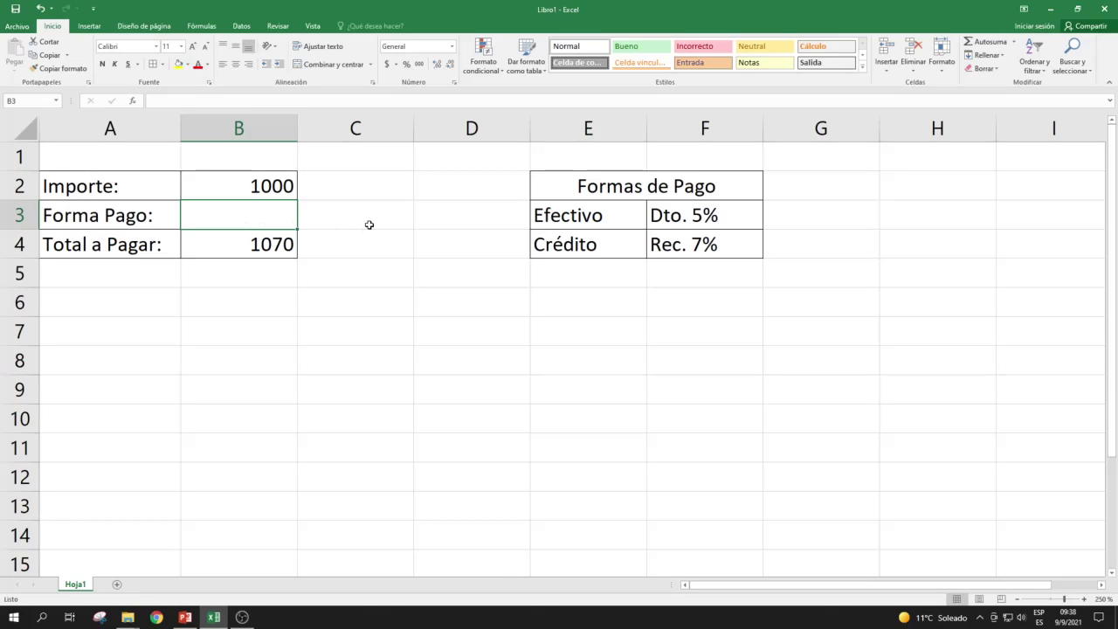
text(E)
key(Return)
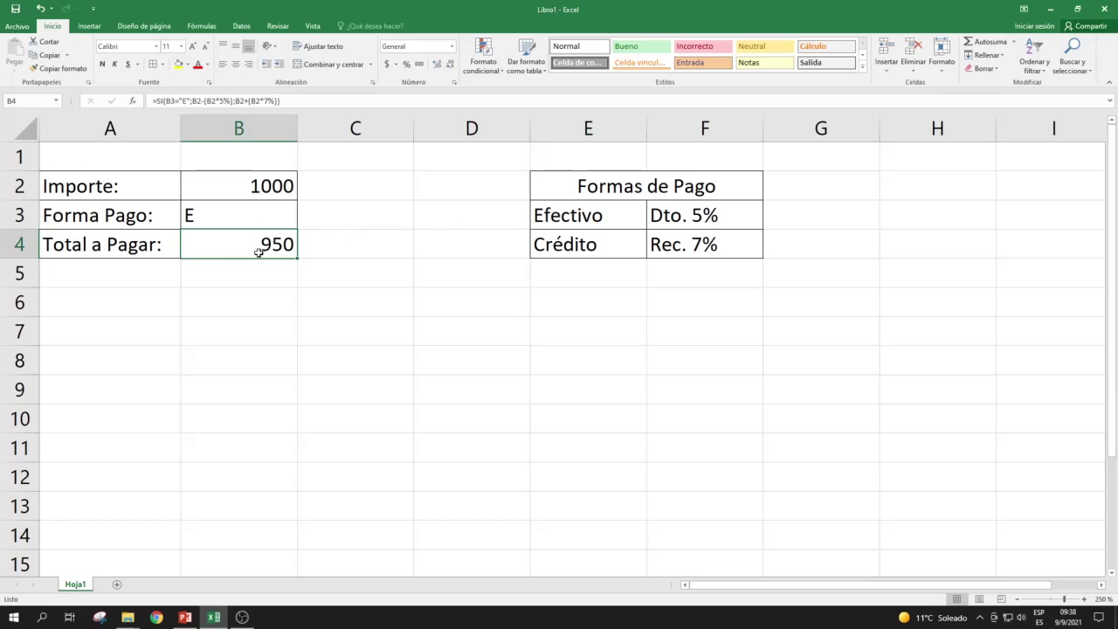
click(247, 220)
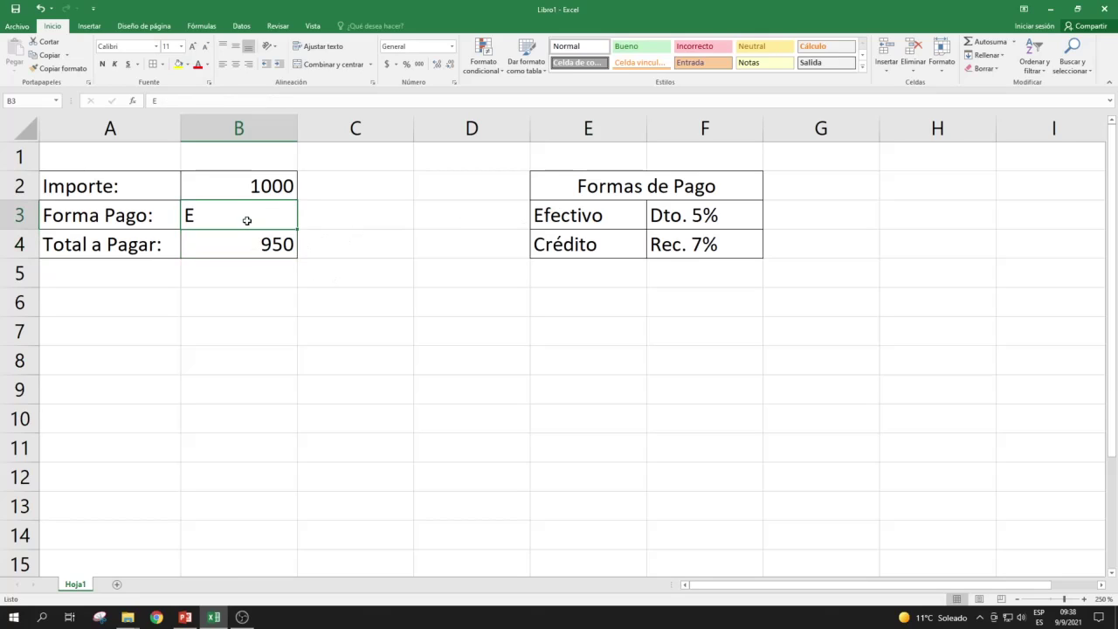
text(C)
key(Tab)
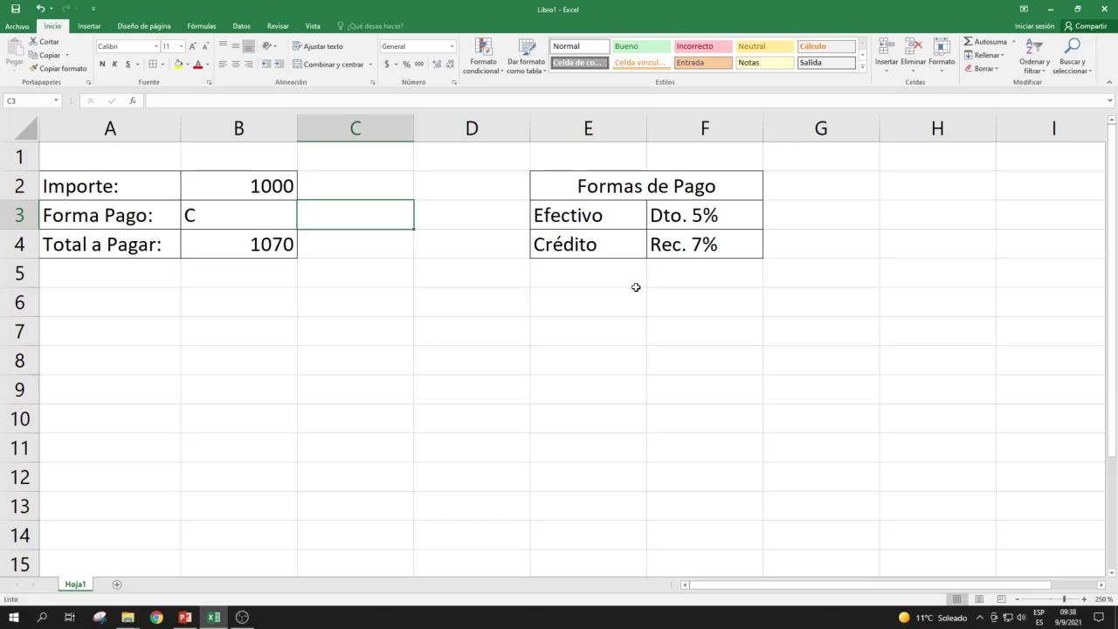
click(508, 313)
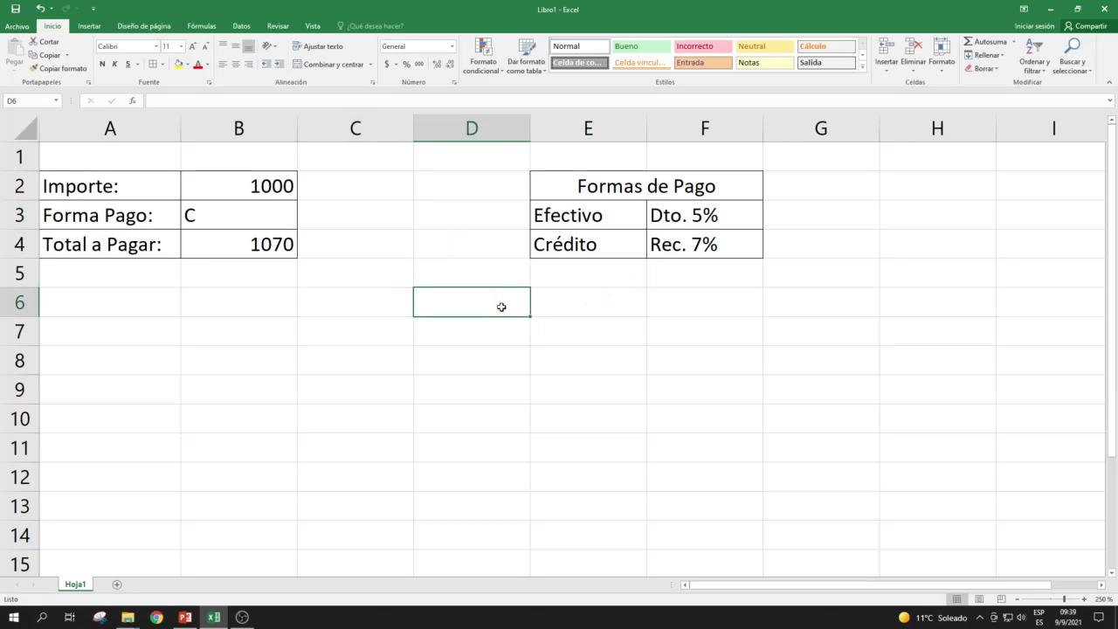
click(383, 312)
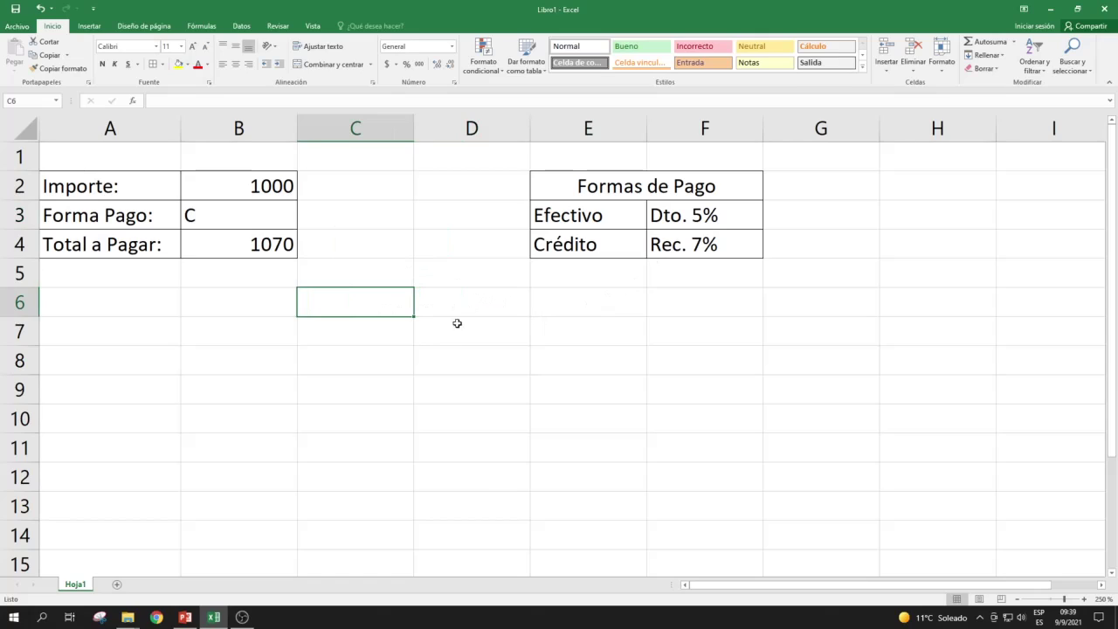
click(387, 337)
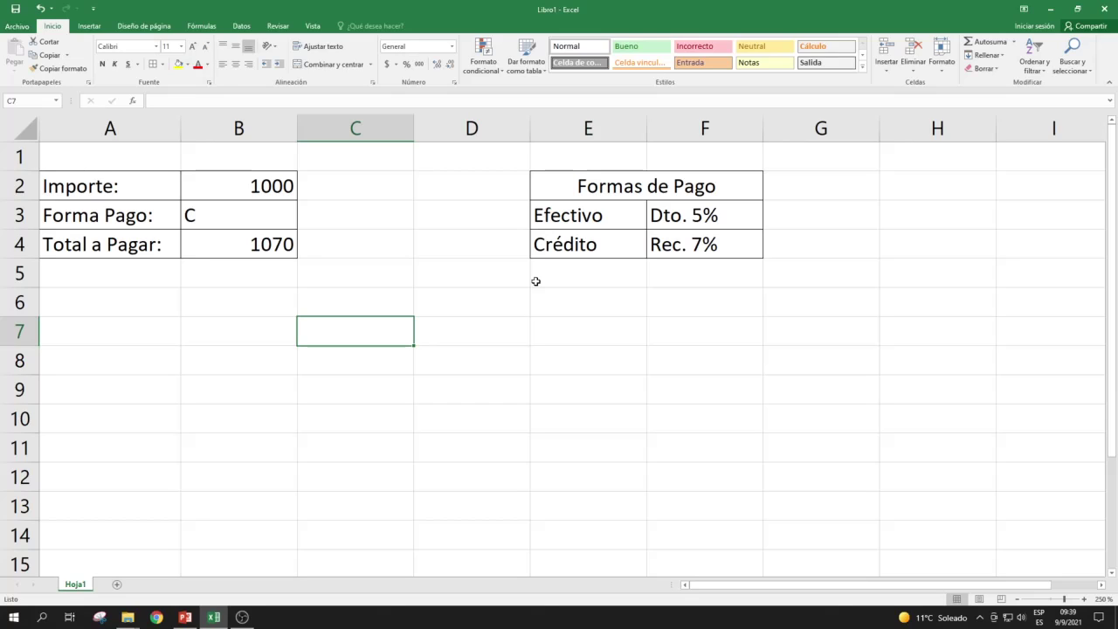
Add a Débito entry with "Rec. 3%" in E5:F5, directly below Crédito in the Formas de Pago table
click(581, 273)
text(D)
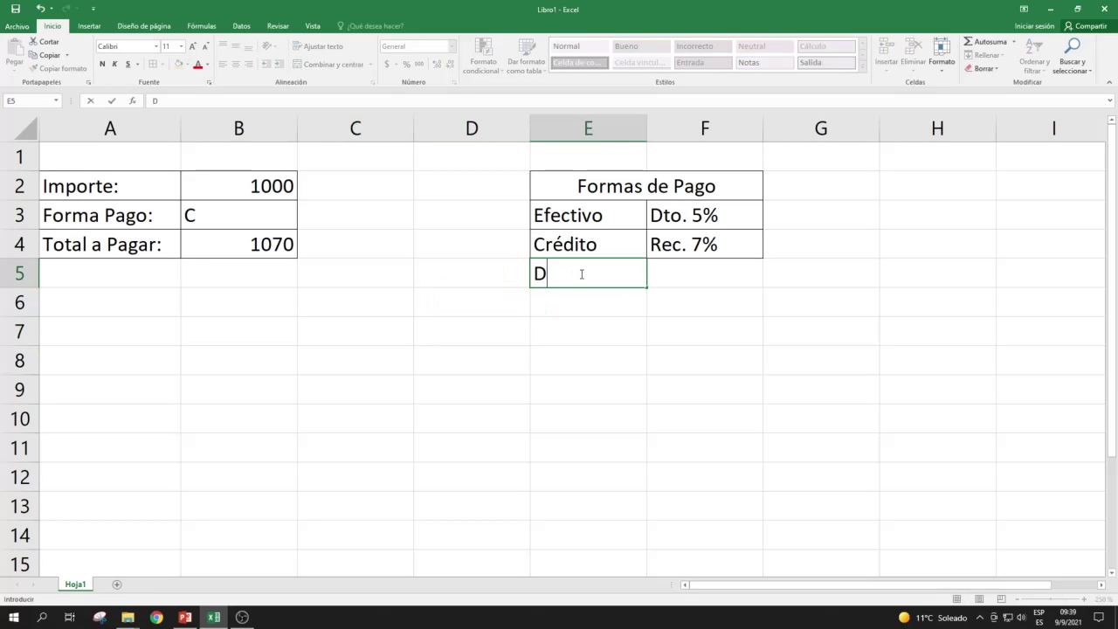
text(ébito)
key(Tab)
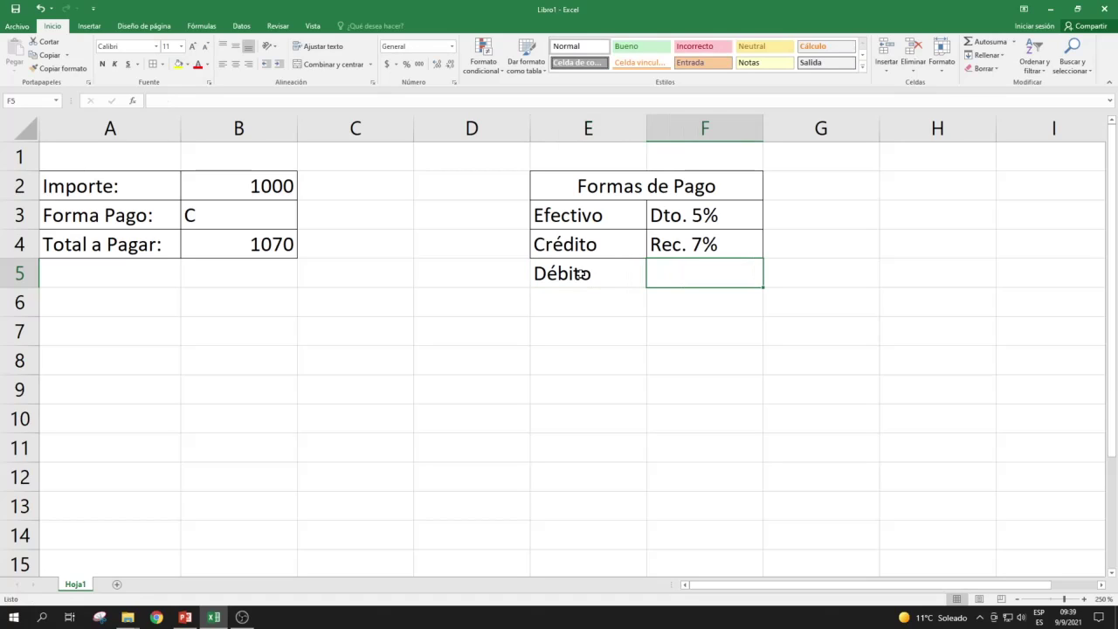
text(Rec. )
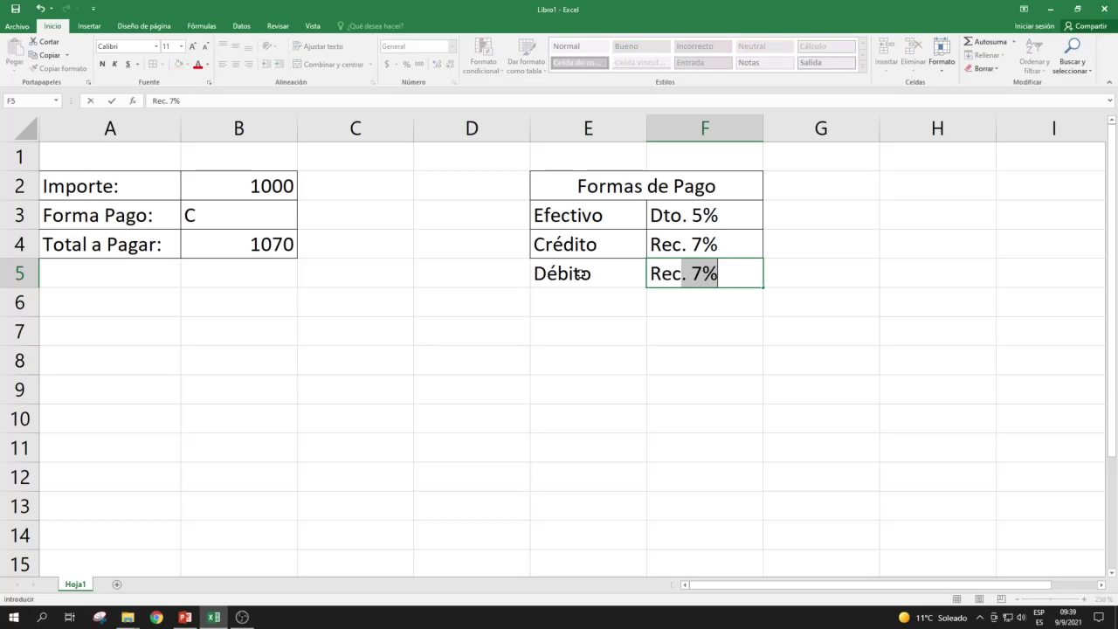
text(3%)
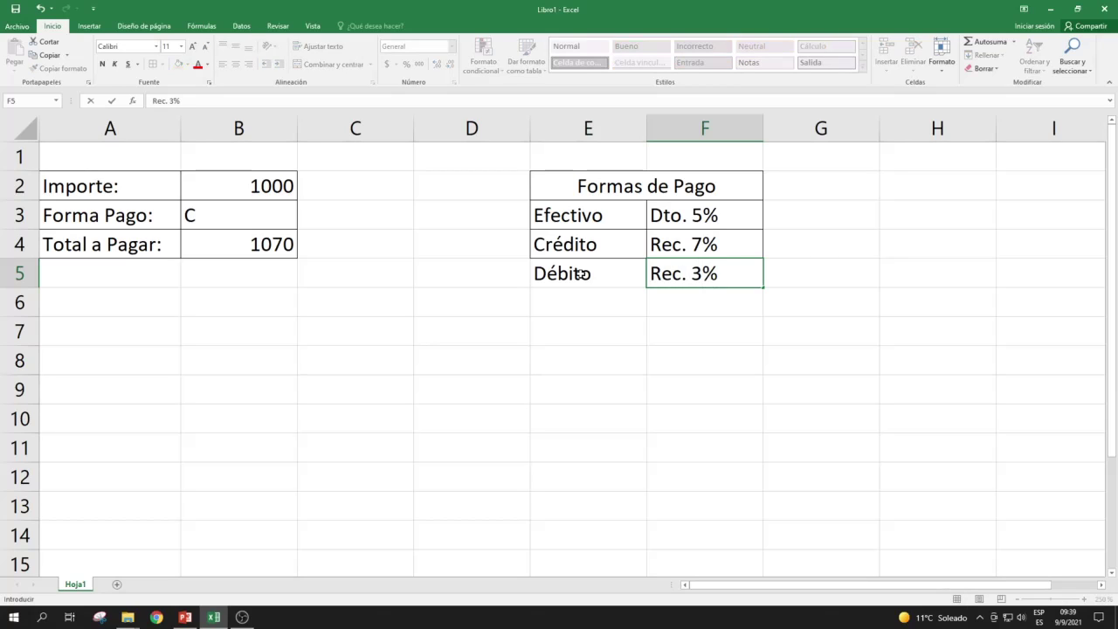
key(Return)
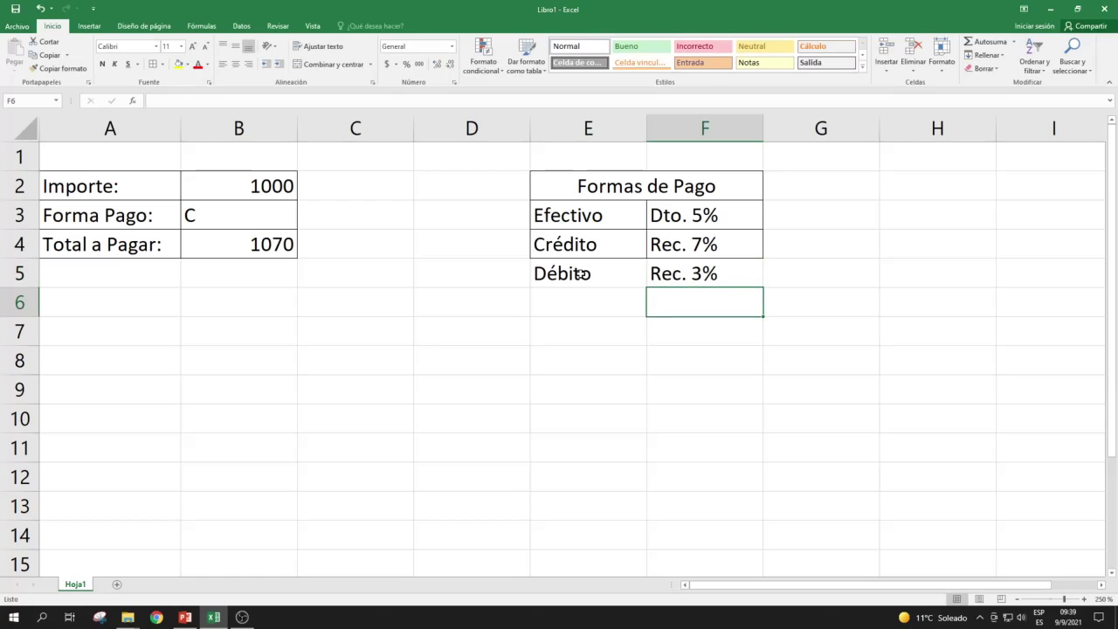
Apply cell borders to the new Débito row E5:F5 to match the rest of the Formas de Pago table
click(612, 274)
key(shift+Right)
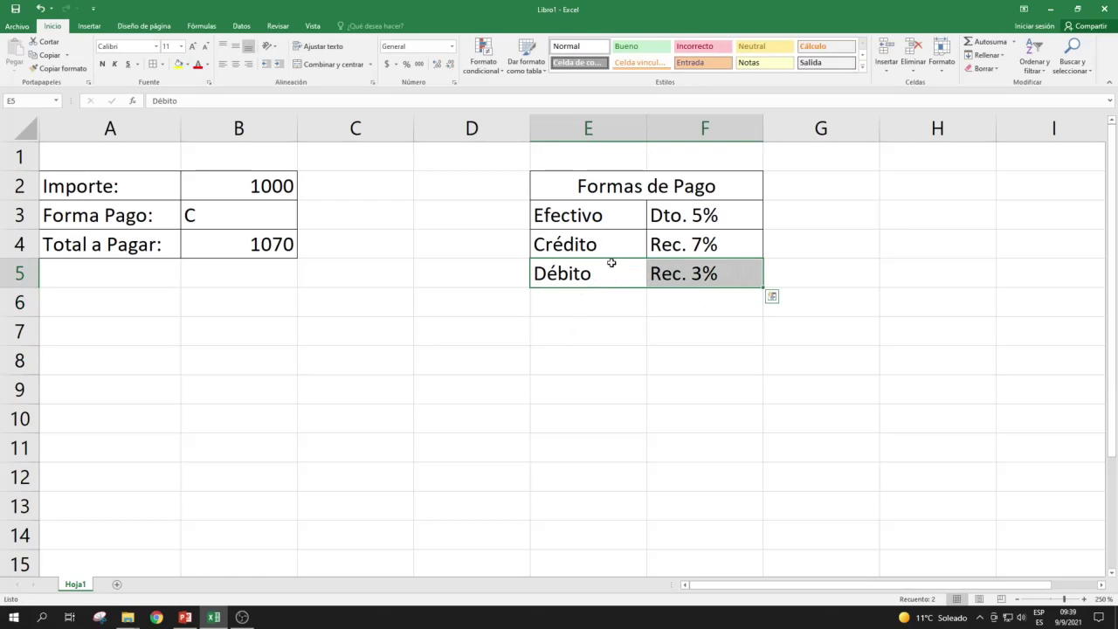
click(394, 266)
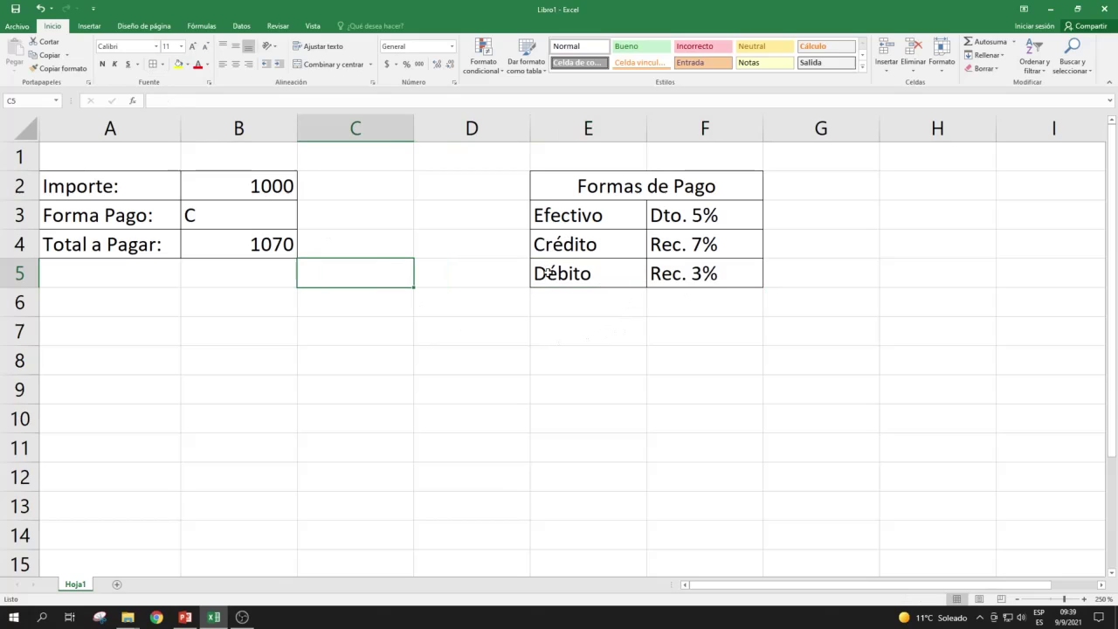
Cut the Total a Pagar formula in B4 back to =SI(B3="E"; by deleting everything after the first condition
click(251, 250)
key(F2)
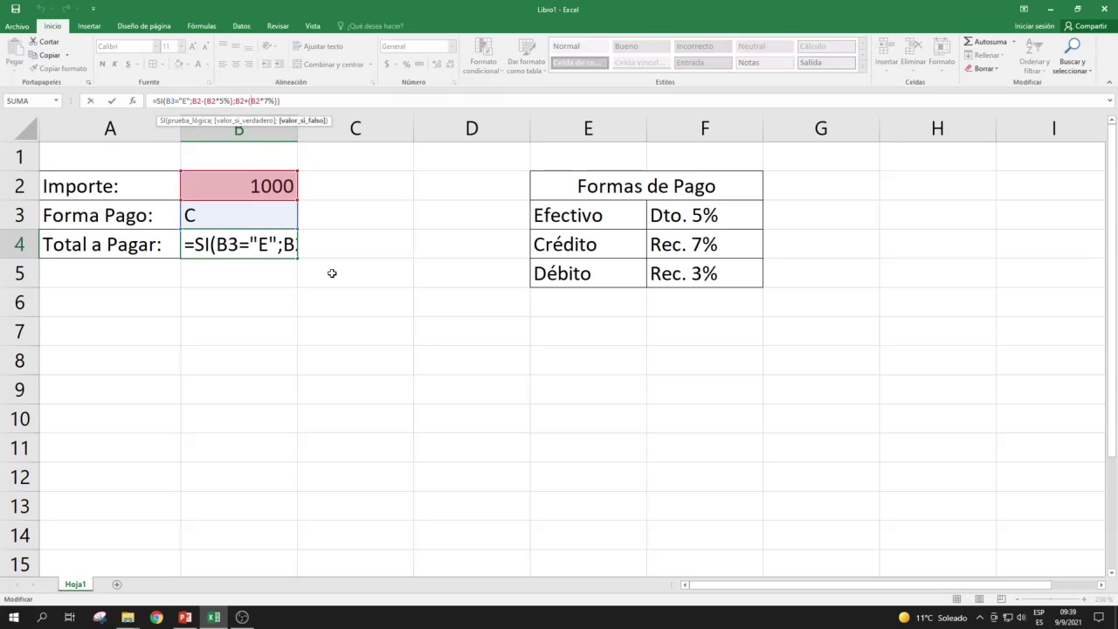
click(277, 247)
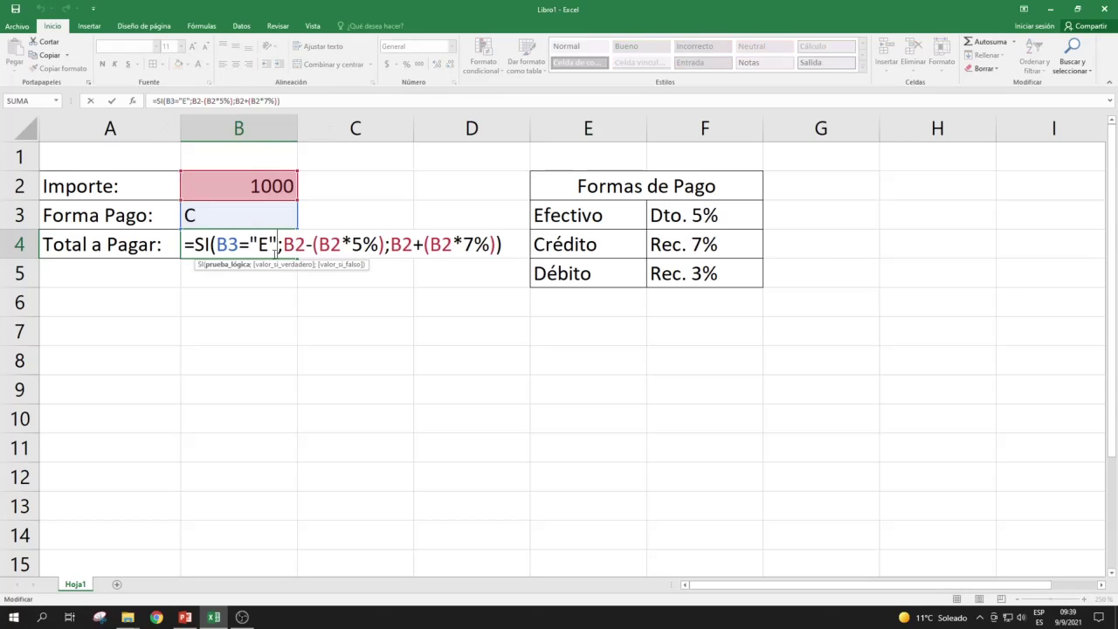
key(Left)
key(Left)
key(Left)
key(Left)
key(Right)
key(Right)
key(Right)
key(Right)
key(Right)
key(Delete)
key(Delete)
key(Delete)
key(Delete)
key(Delete)
key(Delete)
key(Delete)
key(Delete)
key(Delete)
key(Delete)
key(Delete)
key(Delete)
key(Delete)
key(Delete)
key(Delete)
key(Delete)
key(Delete)
key(Delete)
key(Delete)
key(Delete)
key(Delete)
key(Delete)
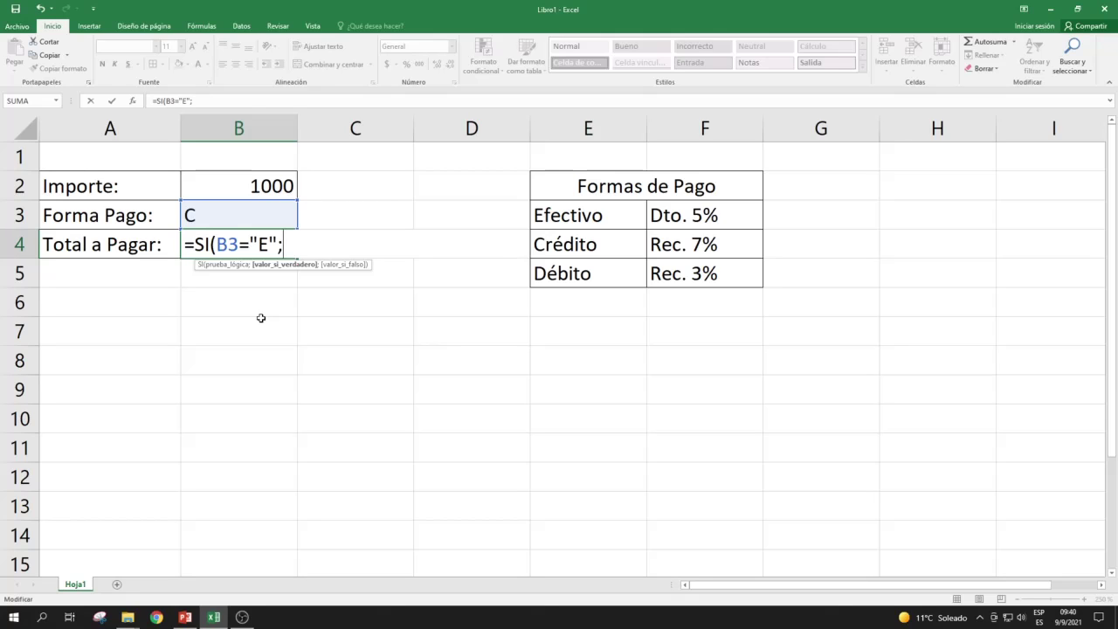
Enter the cash discount B2-(B2*5%) as the true value of the SI formula in B4, ending with a semicolon
click(231, 185)
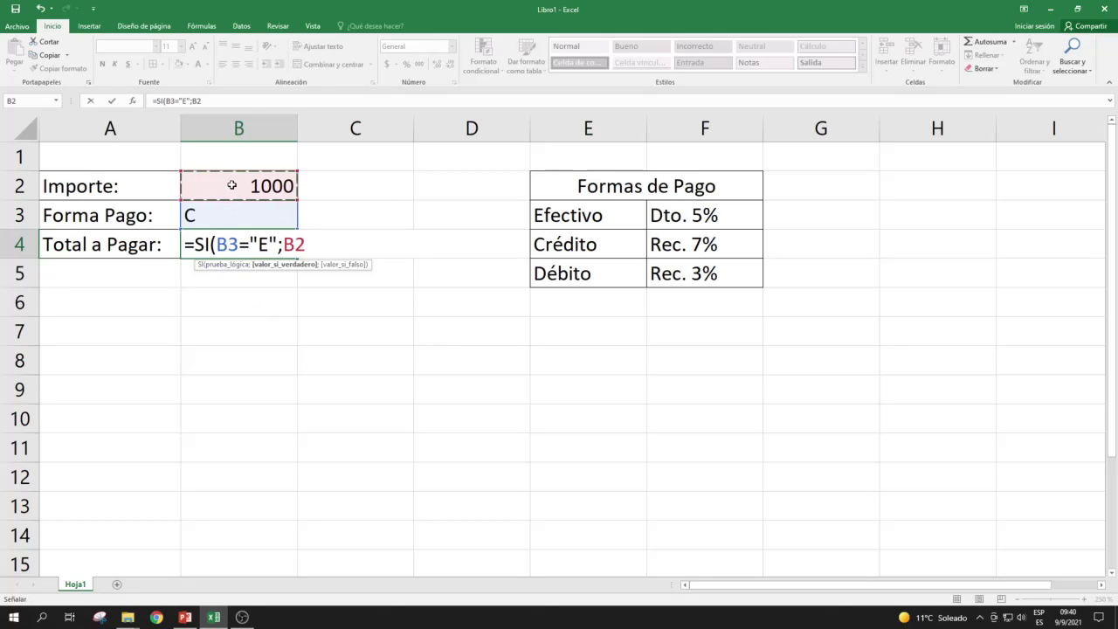
text(-()
click(232, 186)
text(*)
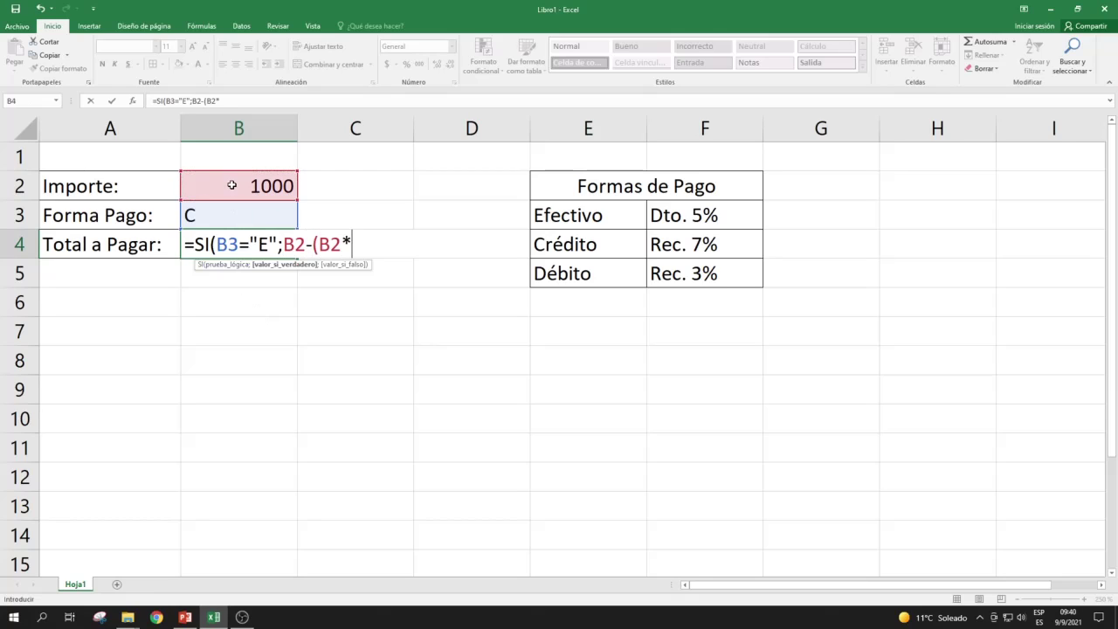
text(5%);)
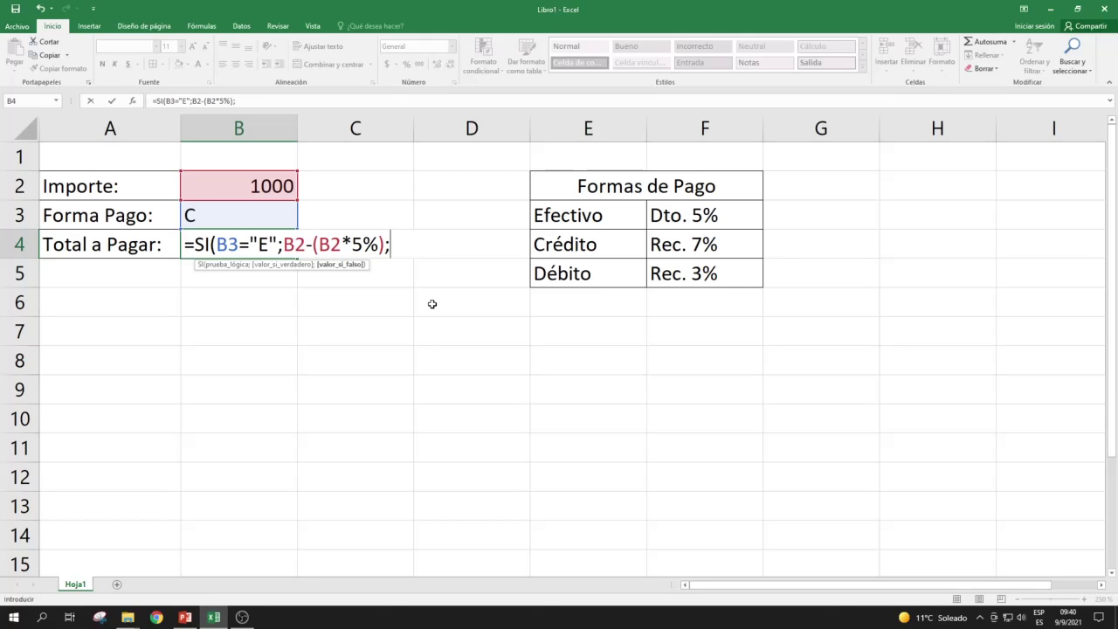
Start a nested SI as the false value in the B4 formula, with B3="C" as its condition
text(si)
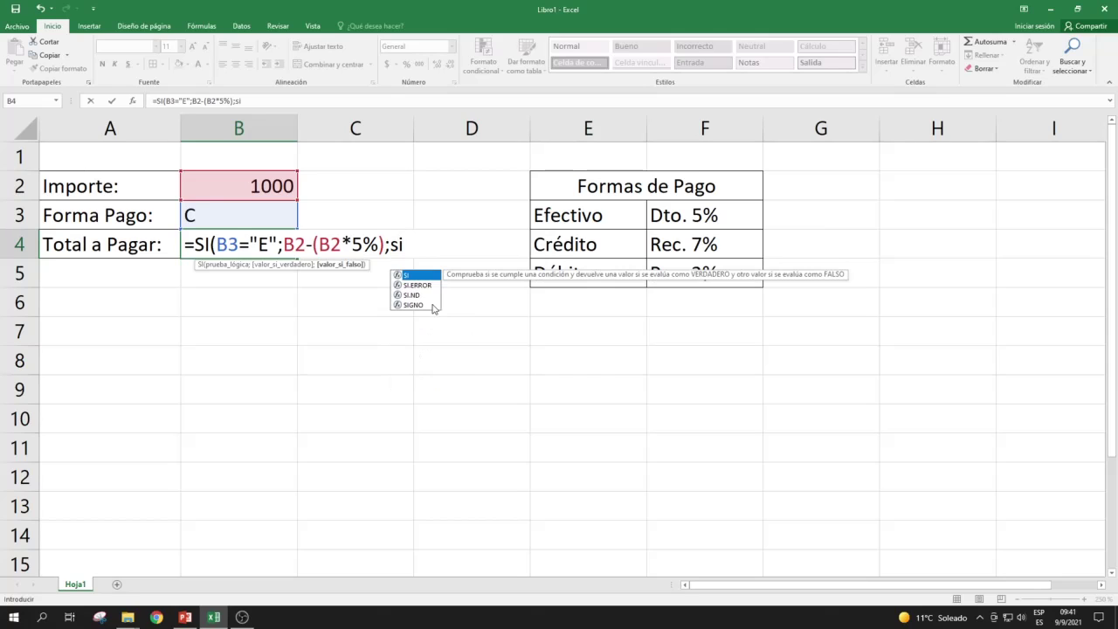
text(()
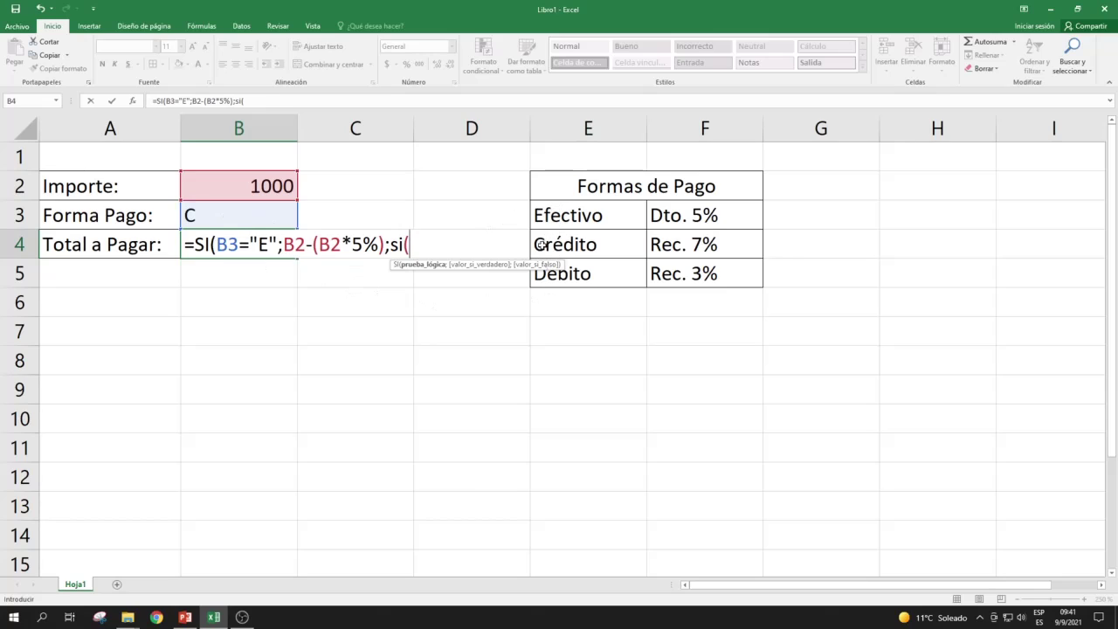
click(237, 218)
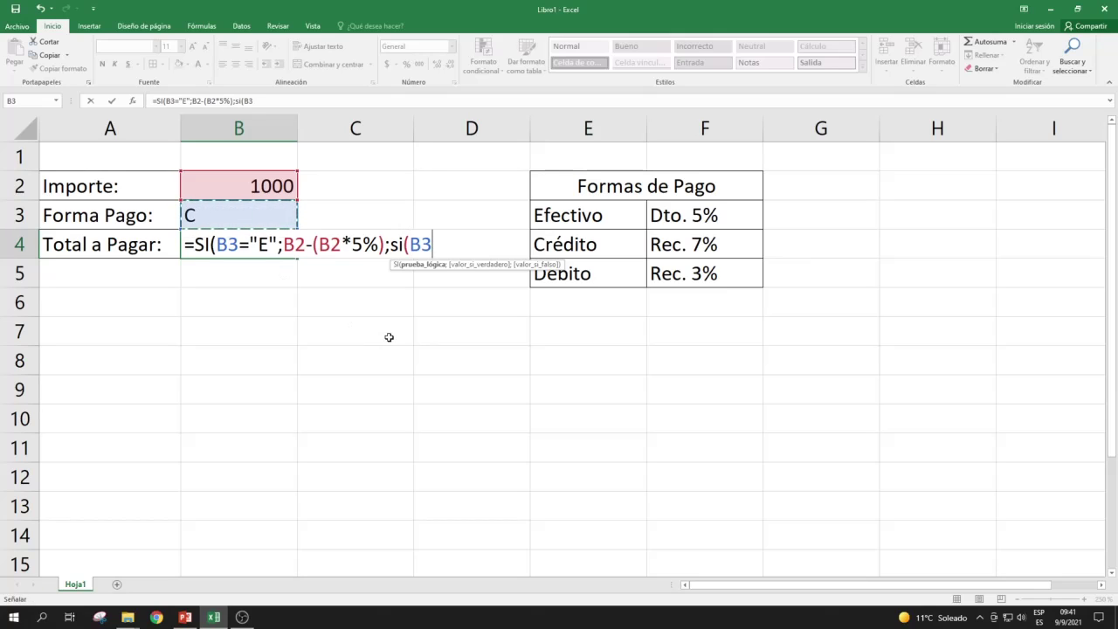
text(="C)
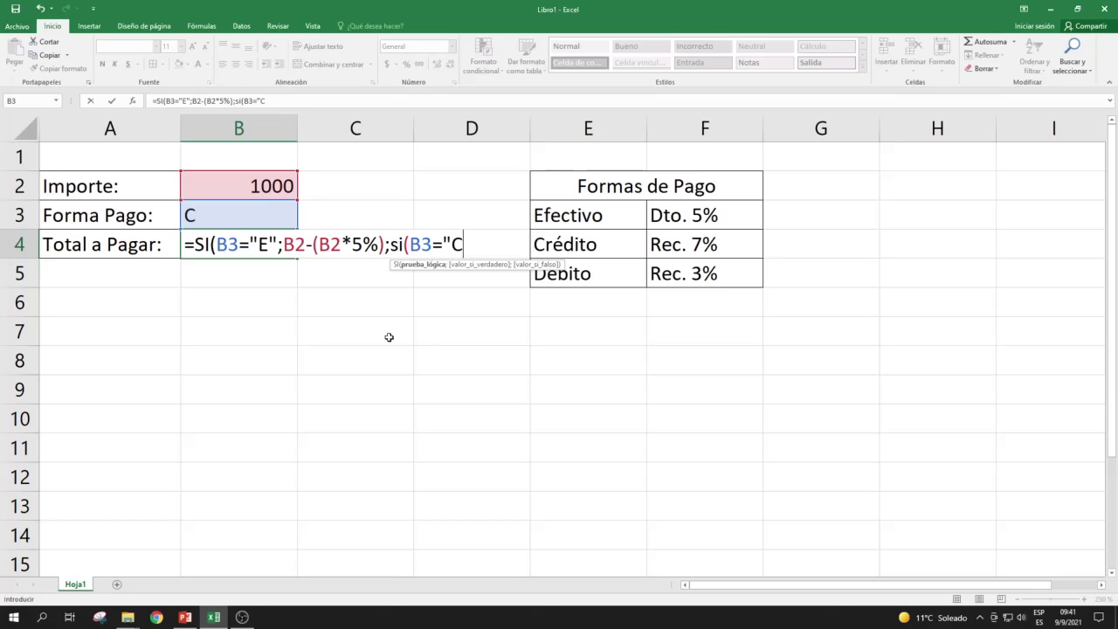
text(")
text(;)
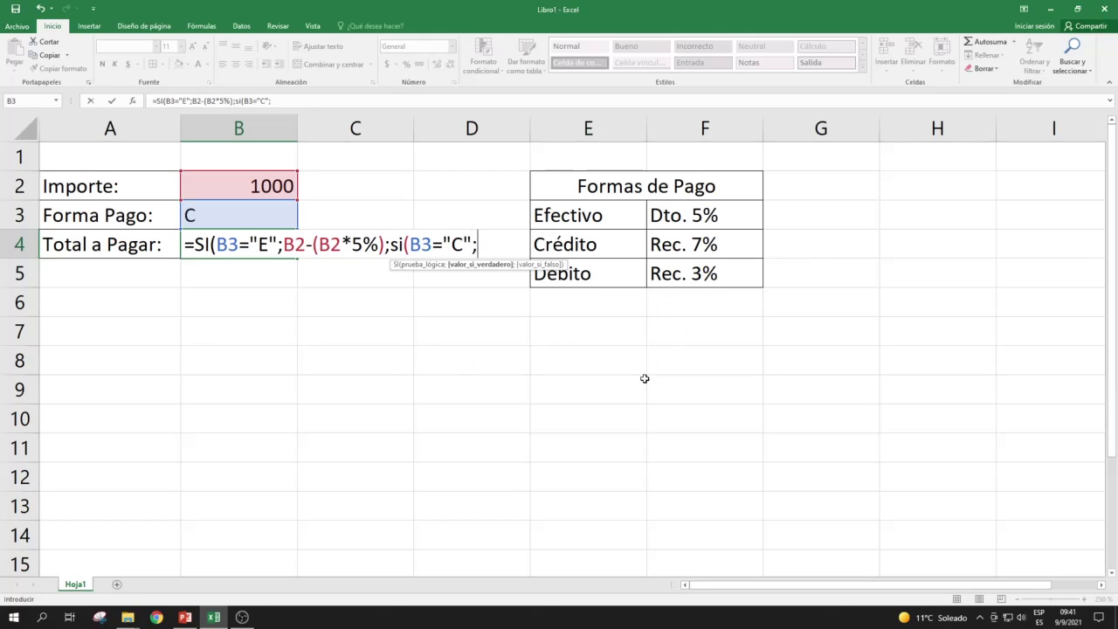
Enter the credit surcharge B2+(B2*7%) as the true value of the nested SI in B4, followed by a semicolon
click(238, 186)
text(+)
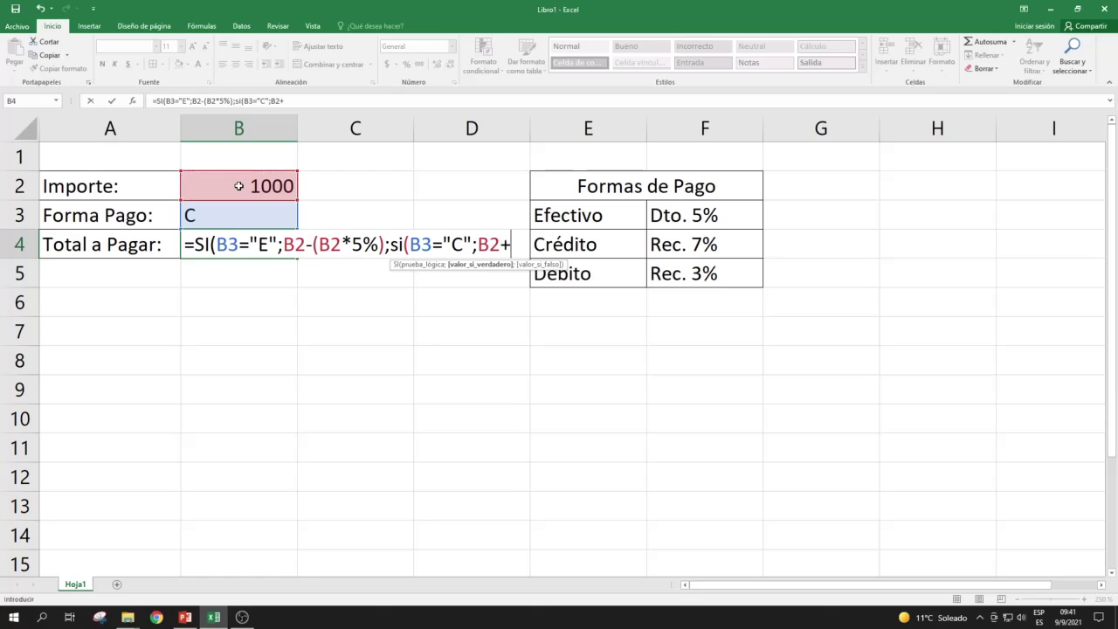
text(()
click(238, 186)
text(*7)
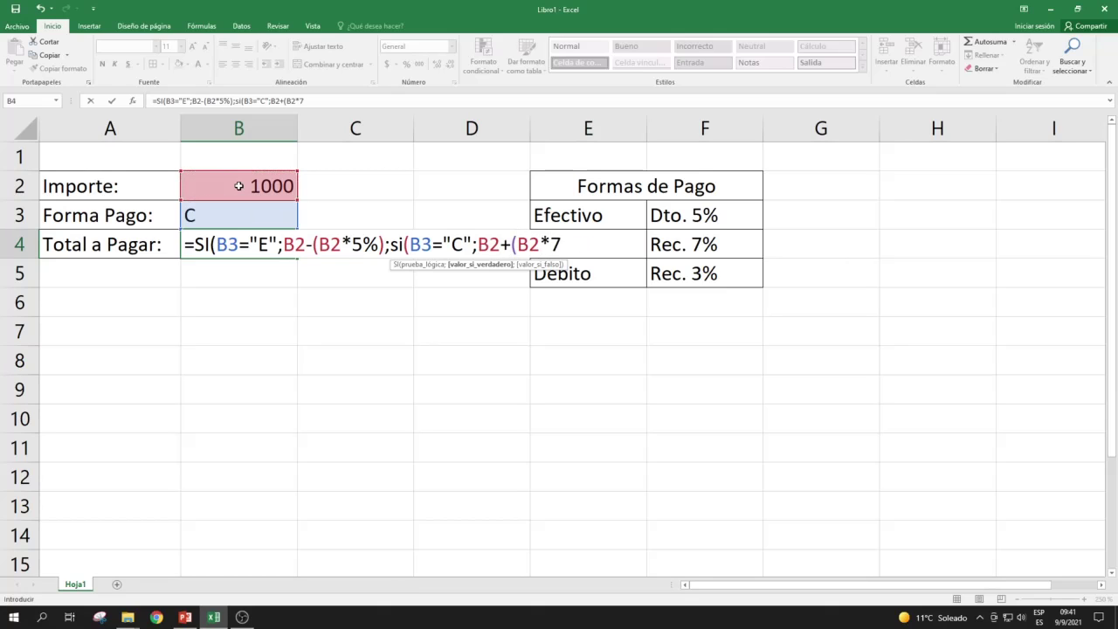
text(%))
text(;)
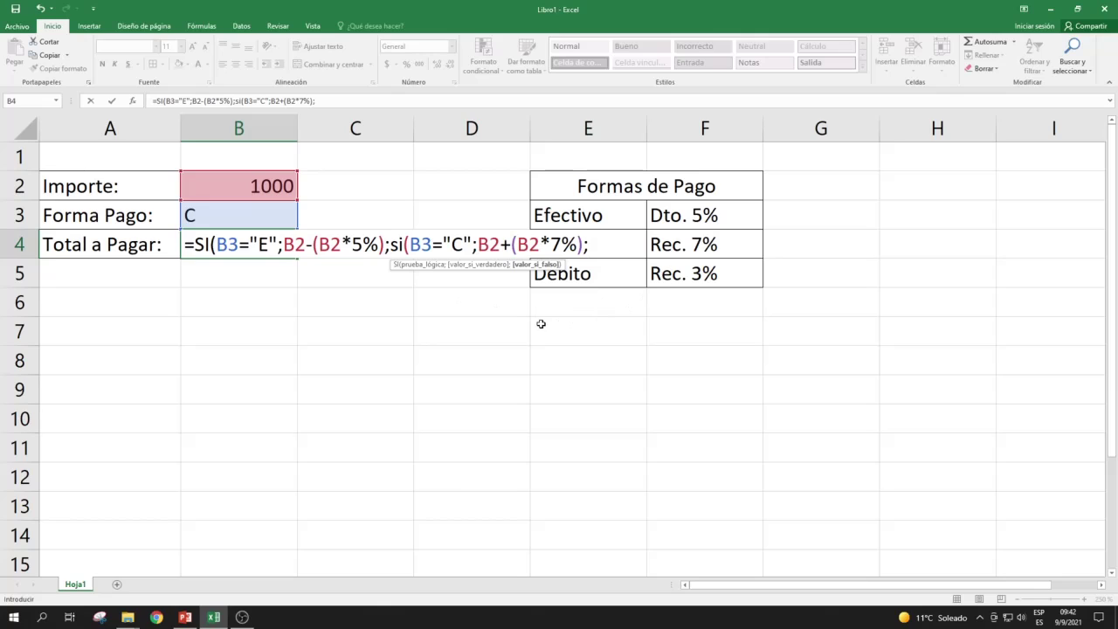
Enter the debit surcharge B2+(B2*3%) as the nested SI's false value, close both functions and commit the B4 formula
click(216, 188)
text(+()
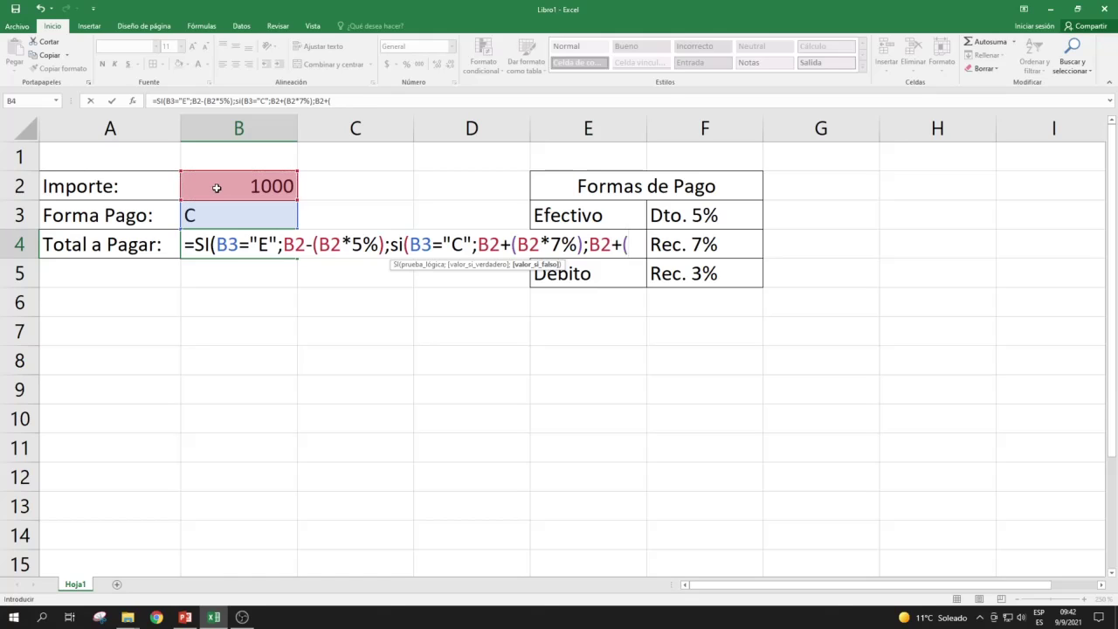
click(216, 187)
text(*)
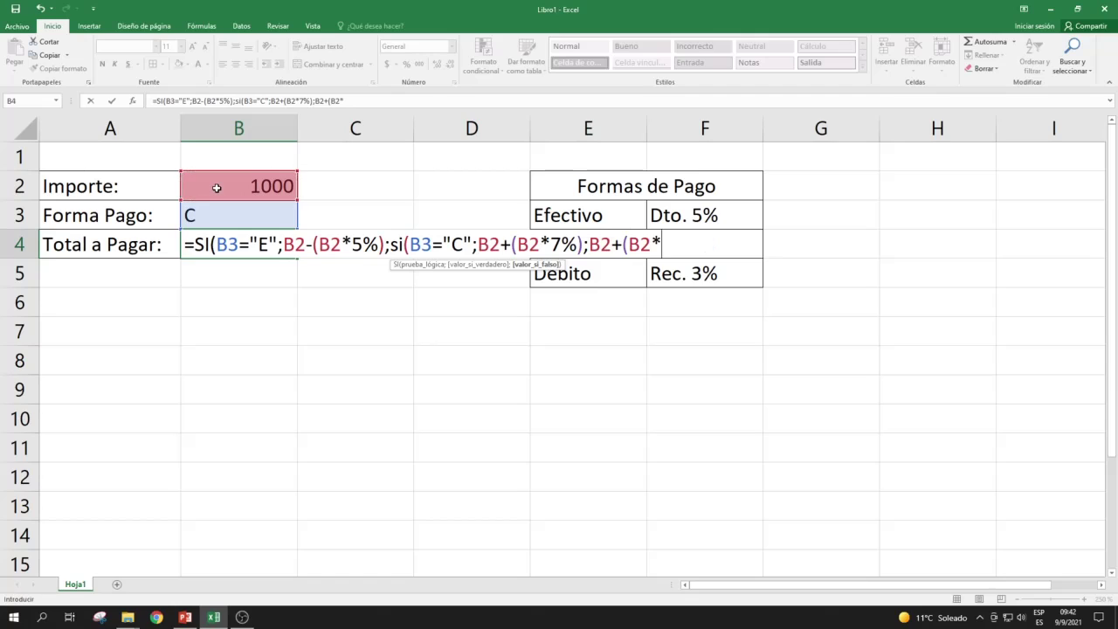
text(3%))))
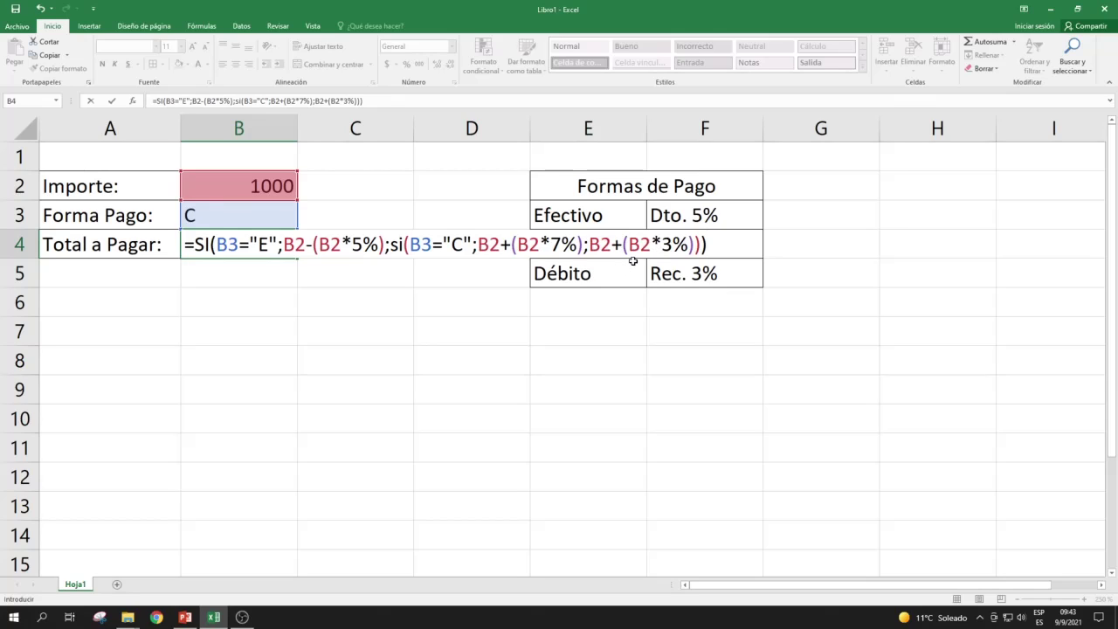
key(Return)
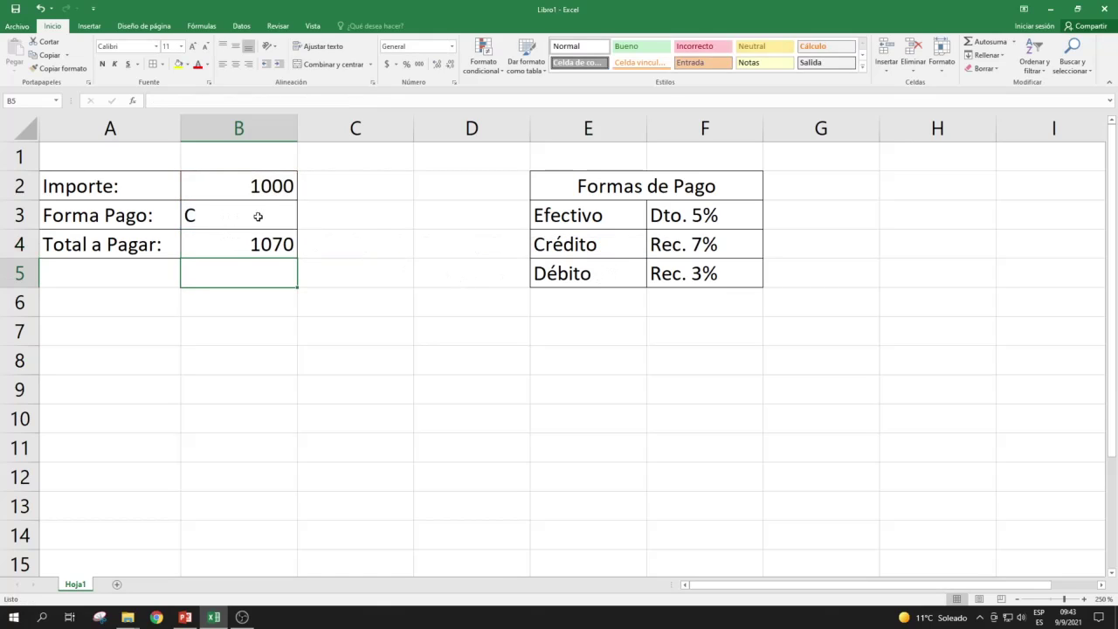
Test the debit surcharge by entering D as Forma Pago in B3 and changing the Importe in B2 to 2000
click(230, 217)
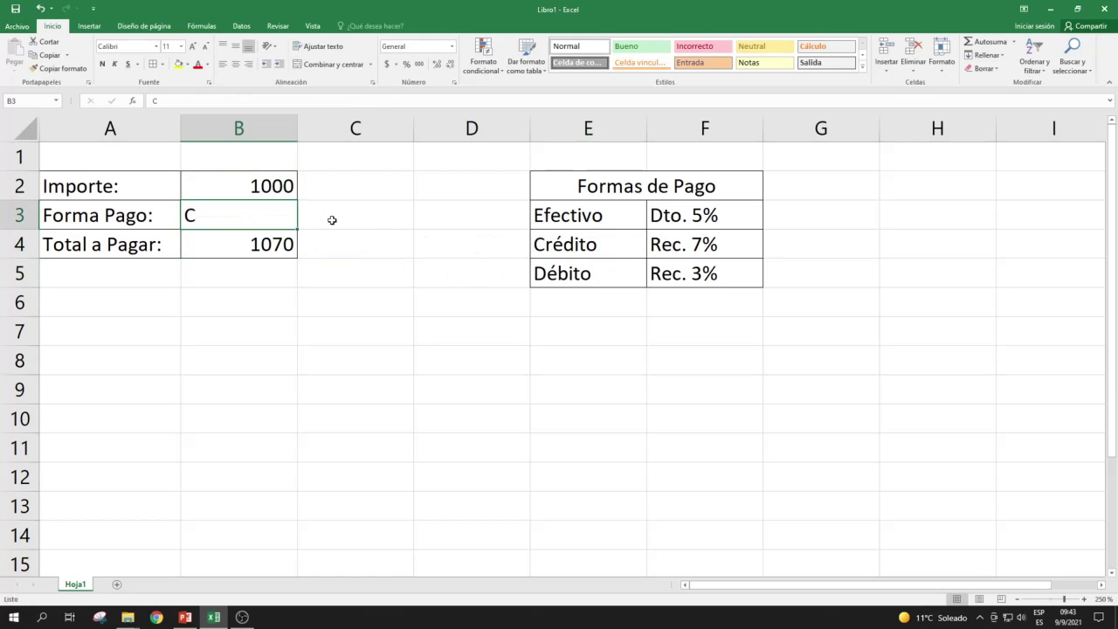
text(D)
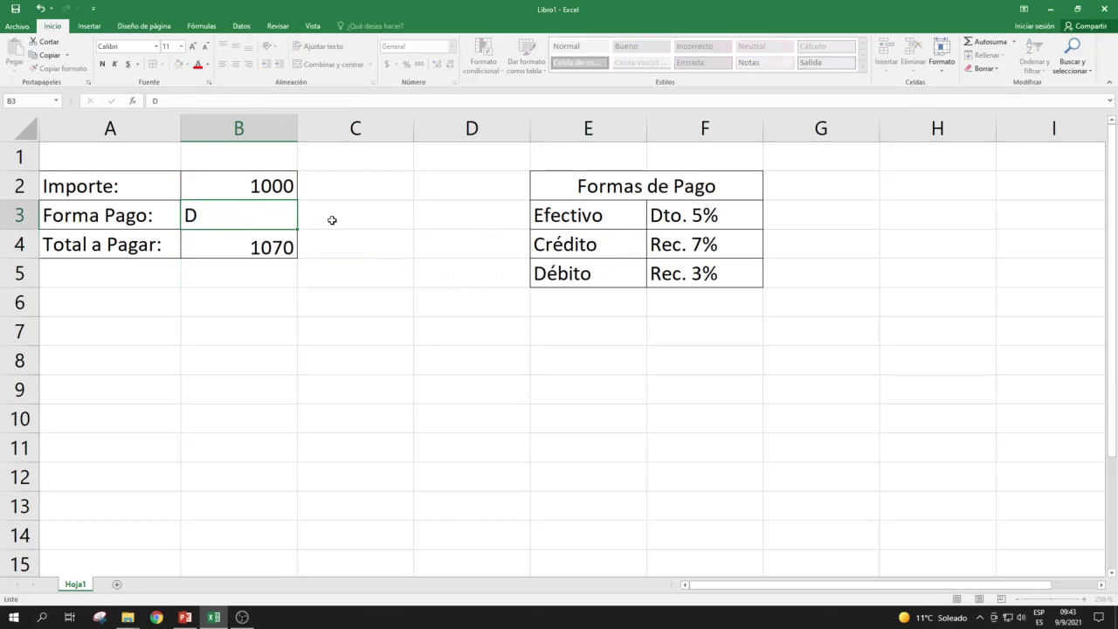
click(332, 221)
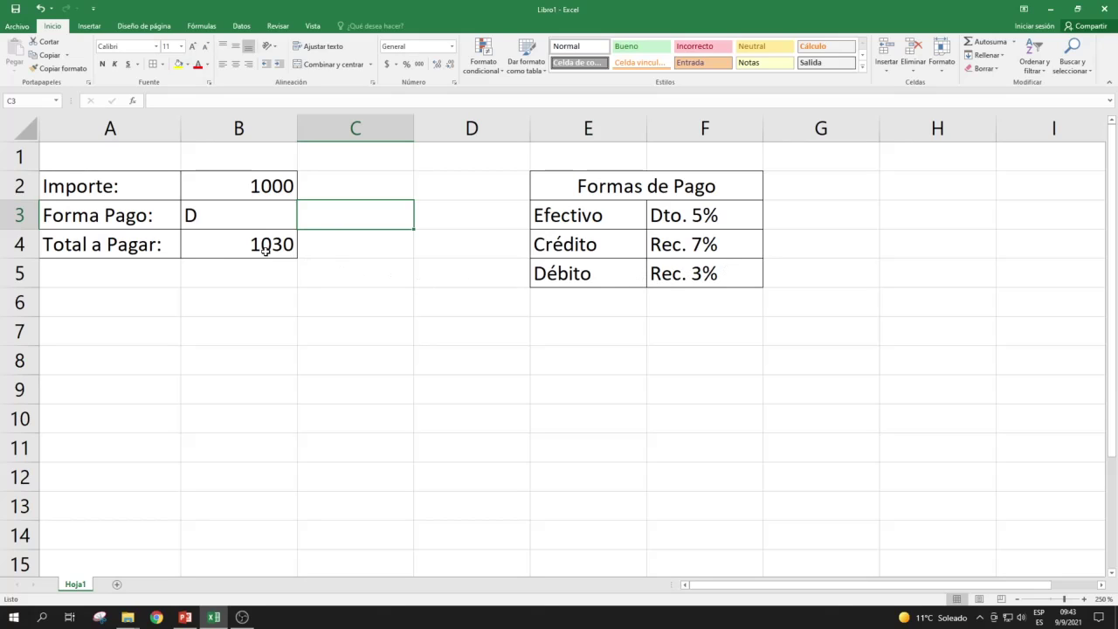
click(261, 190)
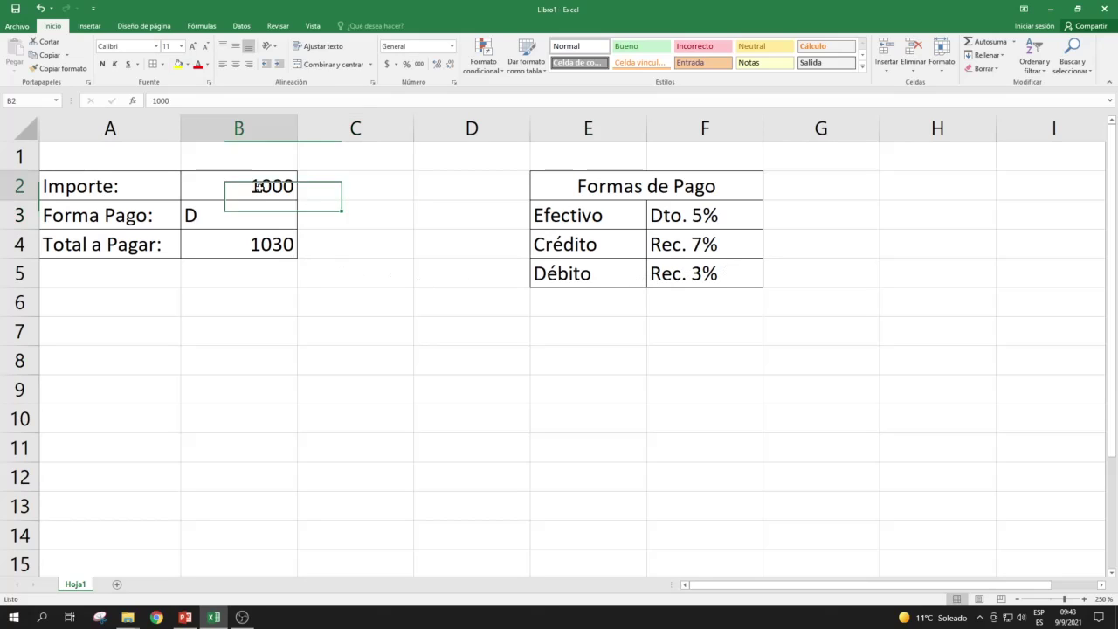
text(2000)
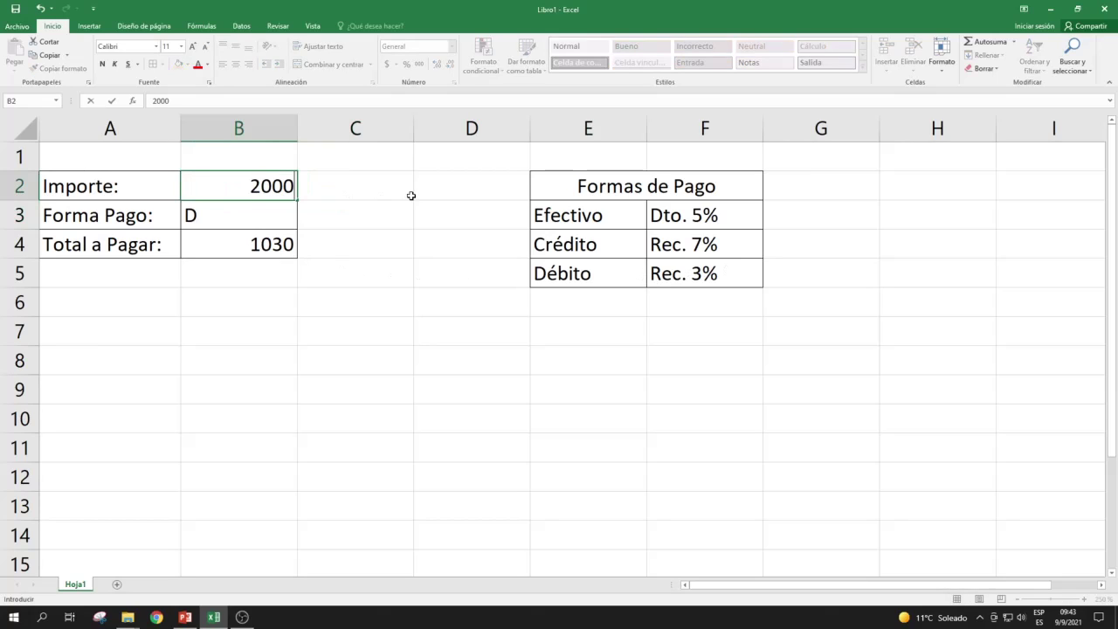
click(410, 196)
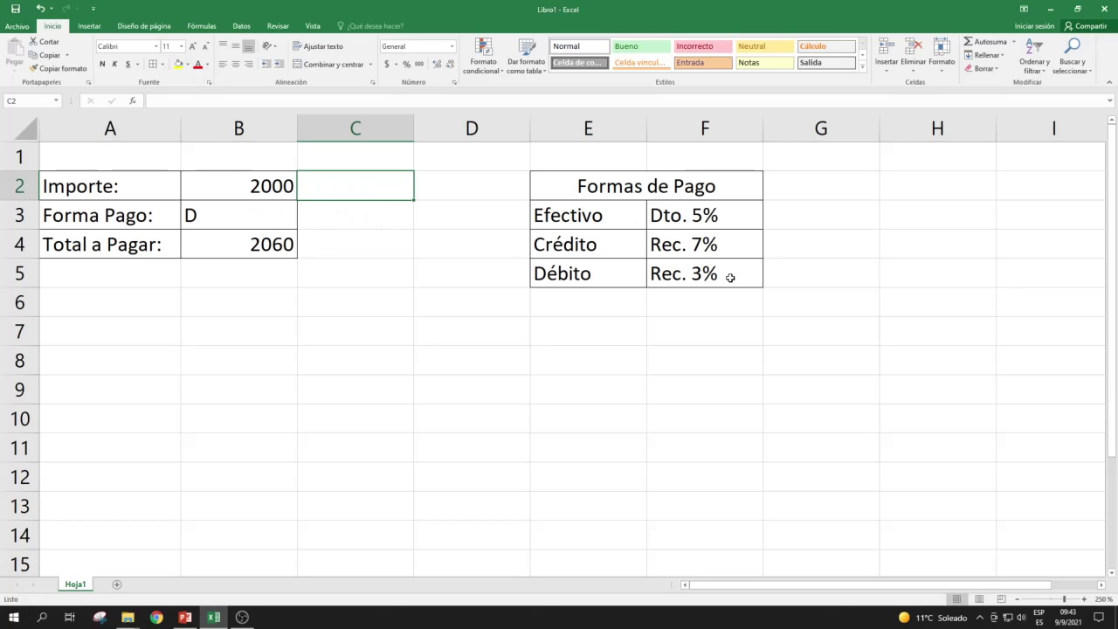
Test the cash discount by setting the Forma Pago in B3 to E
click(255, 221)
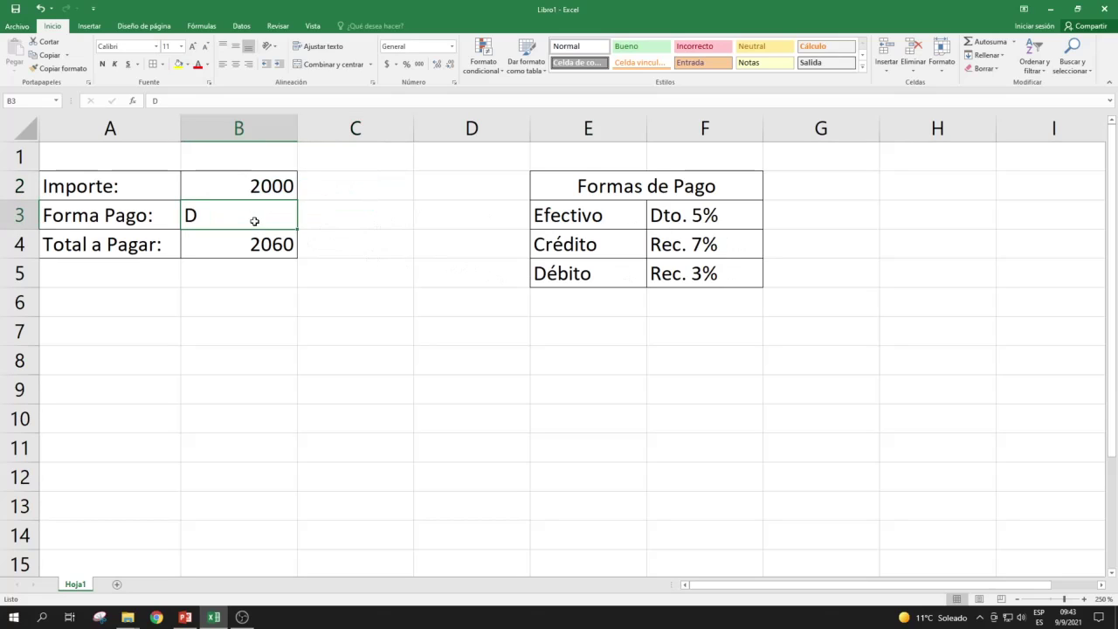
text(E)
key(Return)
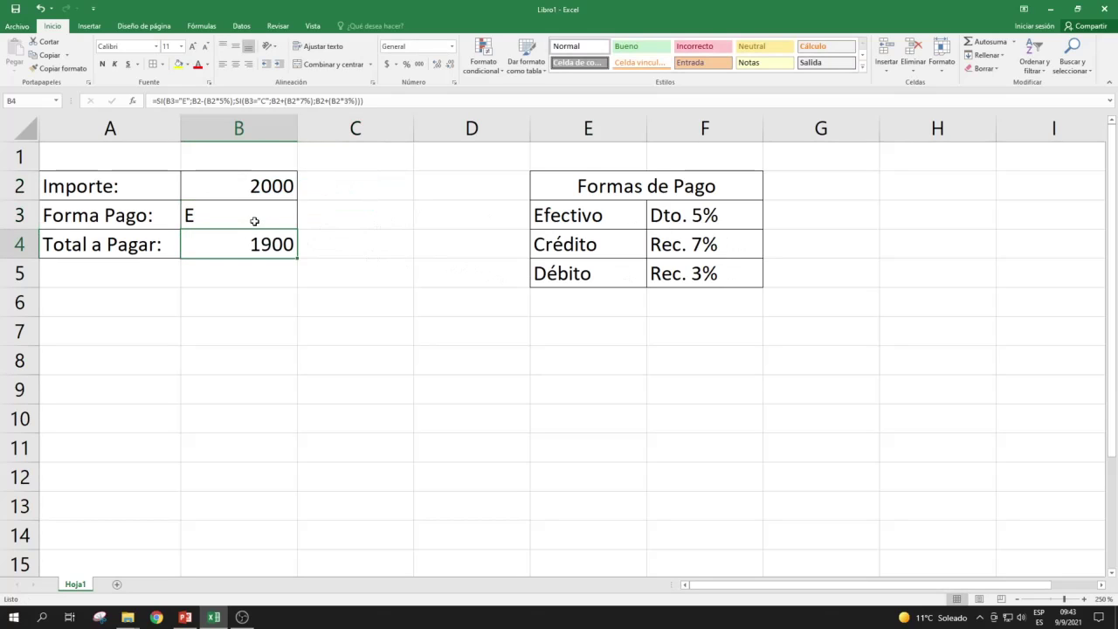
Test the credit and debit surcharges by setting the Forma Pago in B3 to C and then to D
click(254, 221)
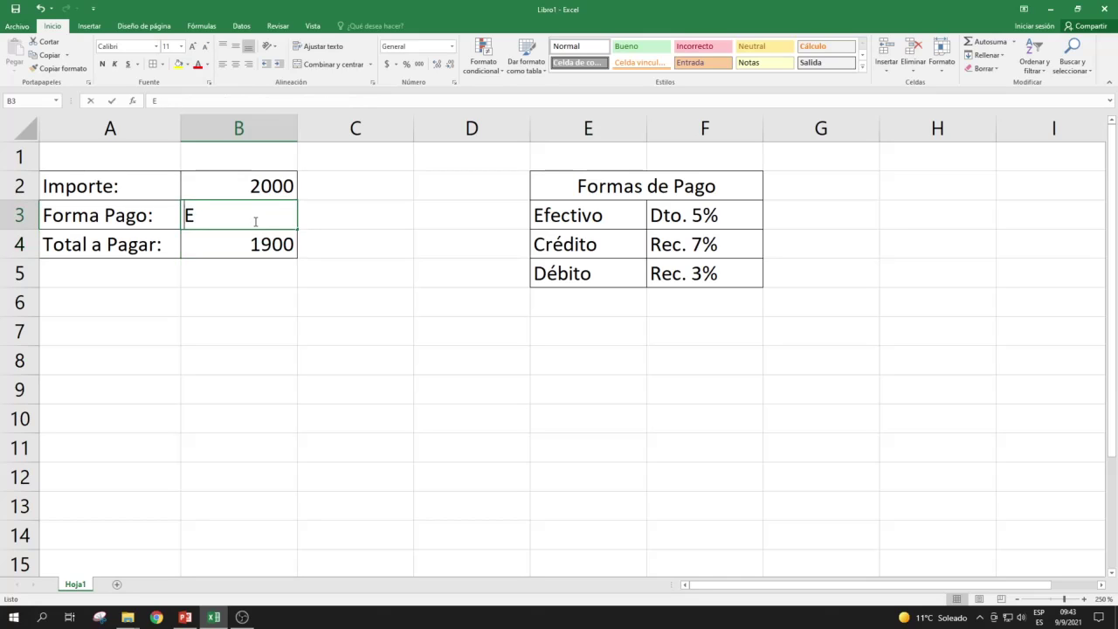
text(C)
key(Return)
click(254, 221)
text(D)
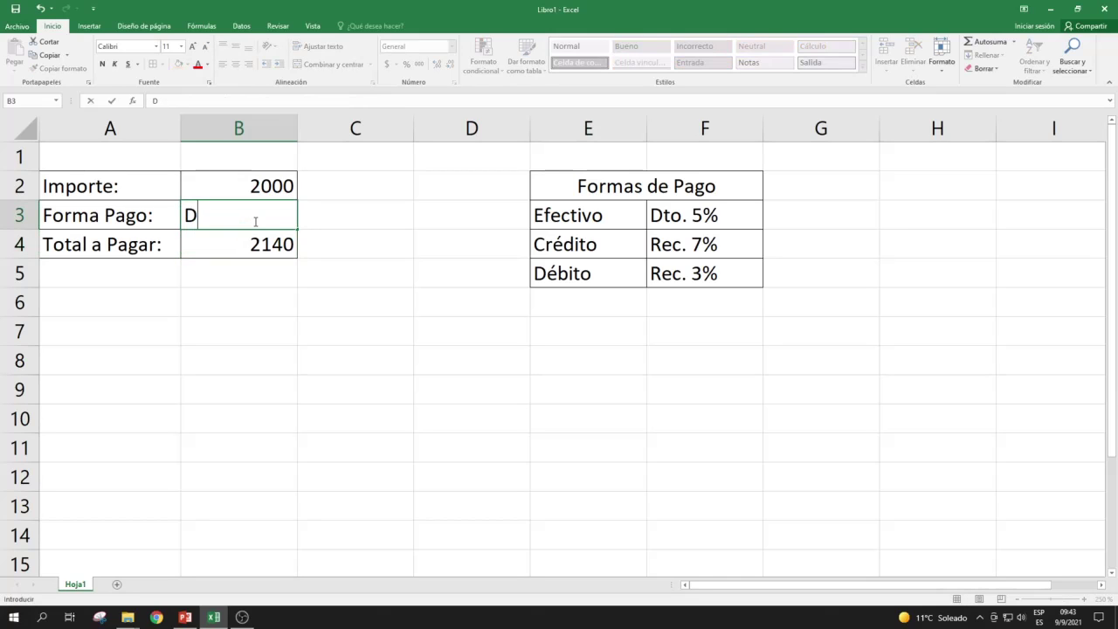
key(Return)
Test the formula with lowercase payment codes by entering e, c and finally d as Forma Pago in B3
click(254, 221)
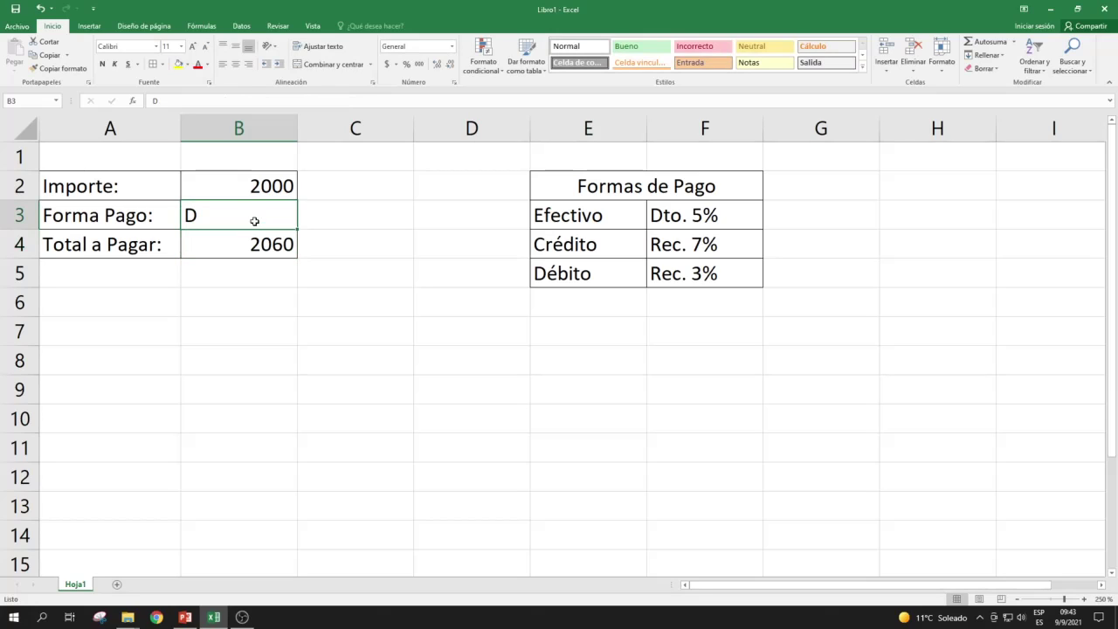
text(e)
key(Tab)
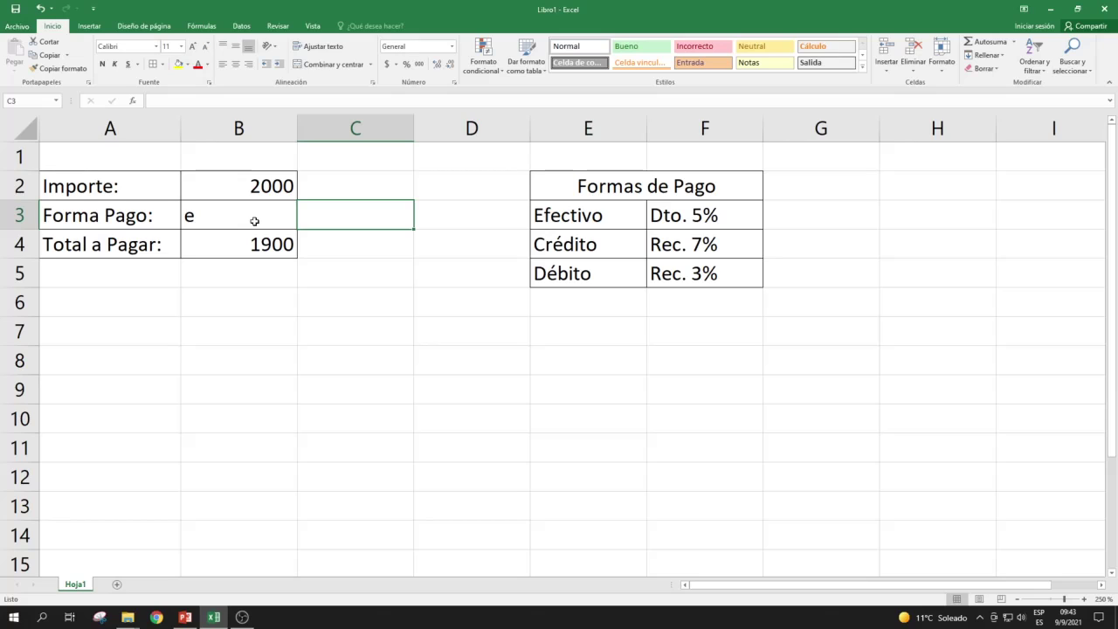
click(255, 221)
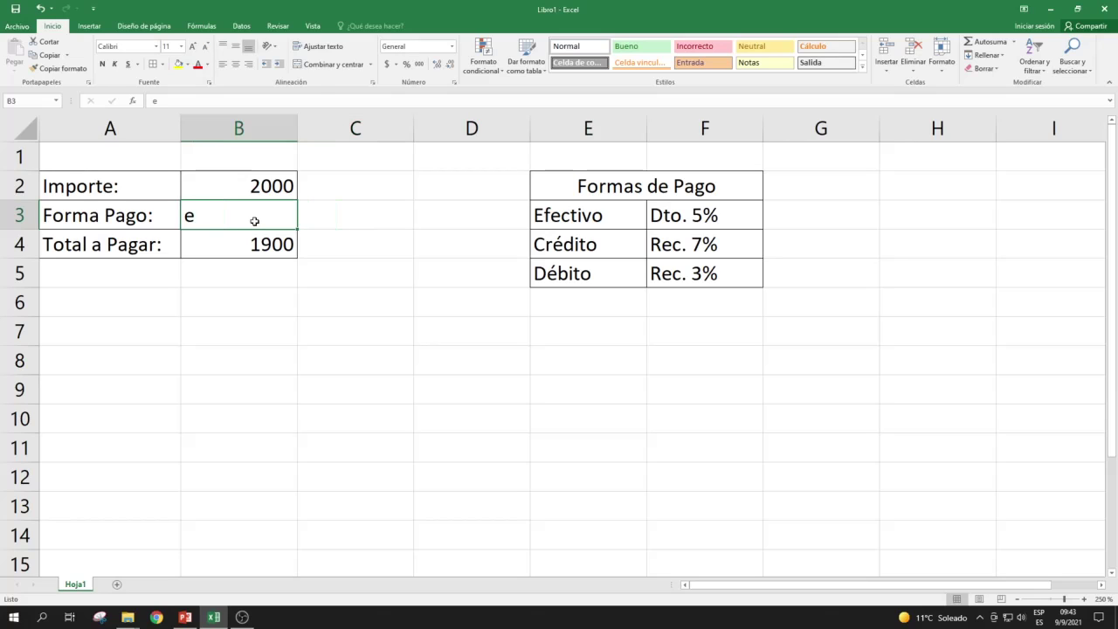
text(c)
key(Tab)
click(254, 221)
text(d)
key(Tab)
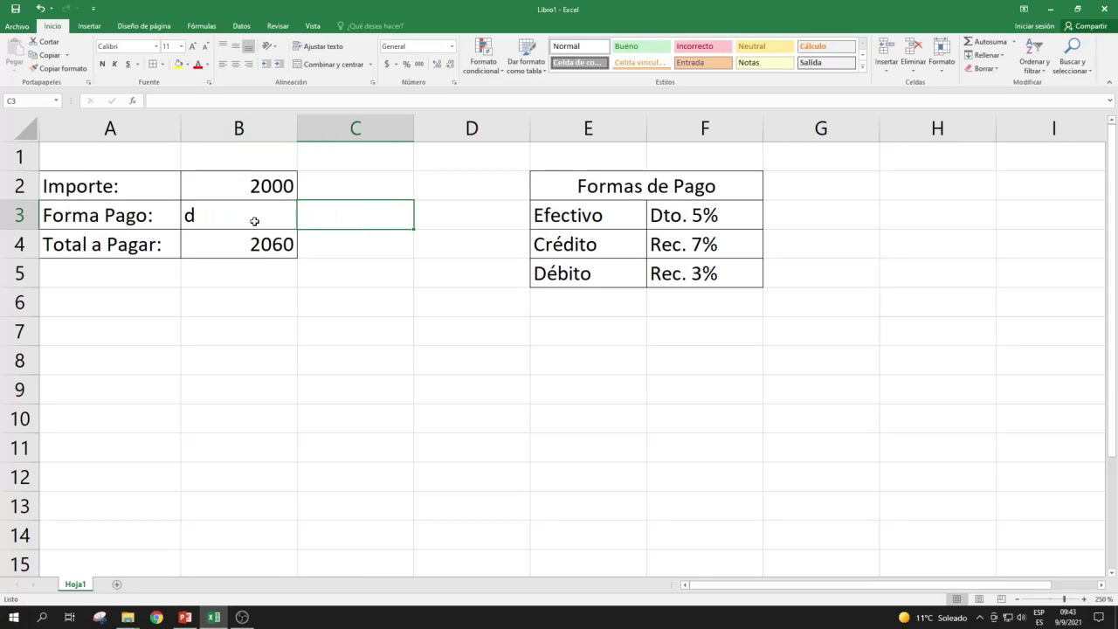
click(255, 221)
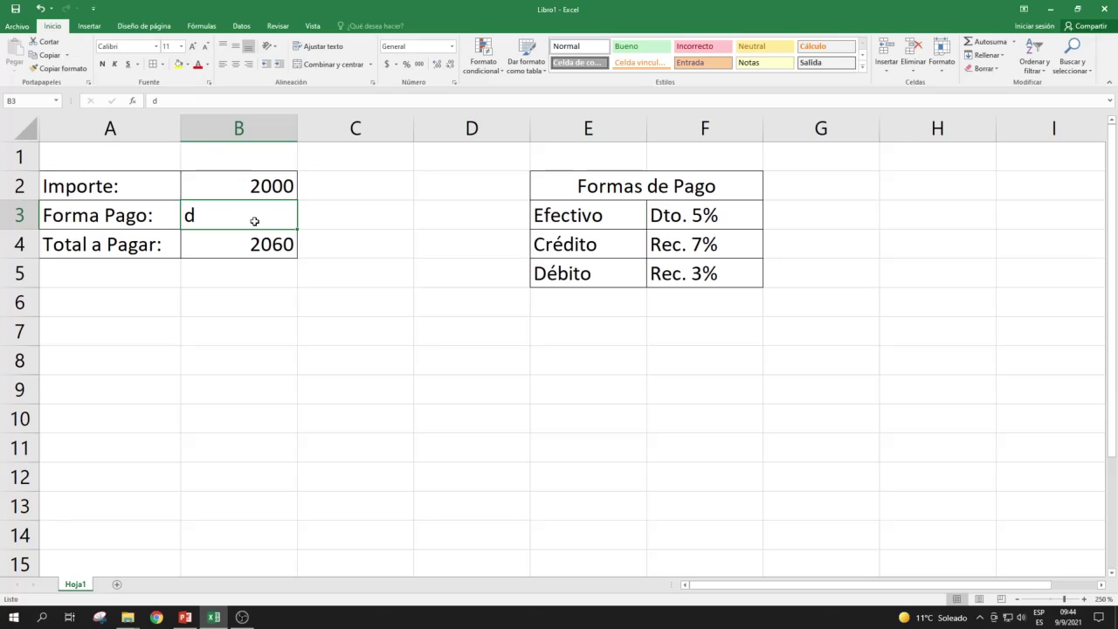
click(578, 306)
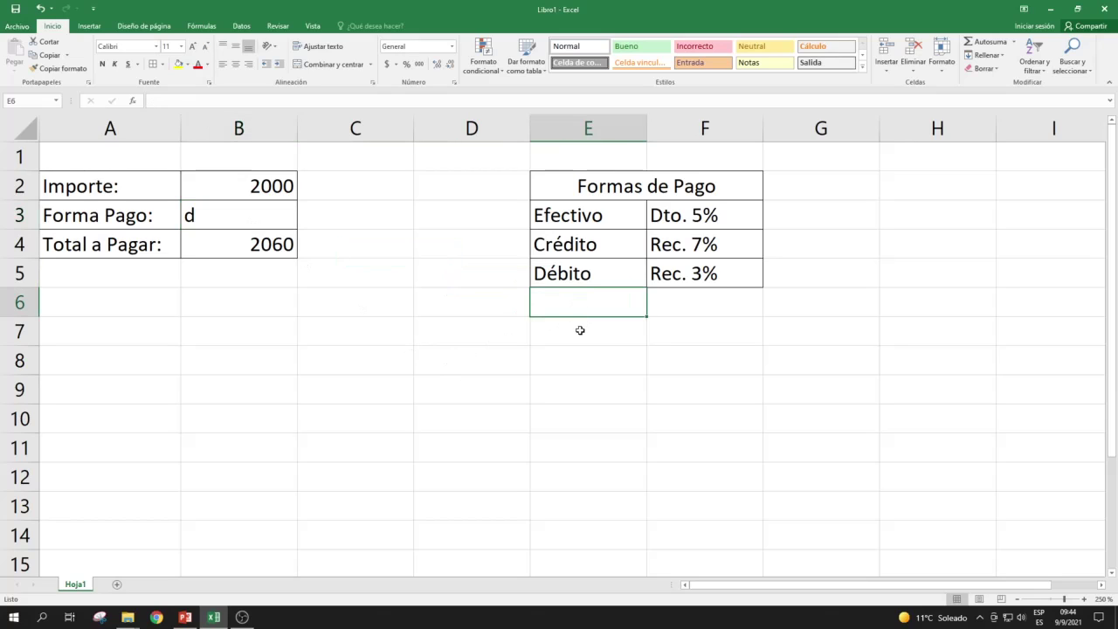
click(580, 330)
click(575, 361)
click(577, 393)
click(581, 301)
click(577, 330)
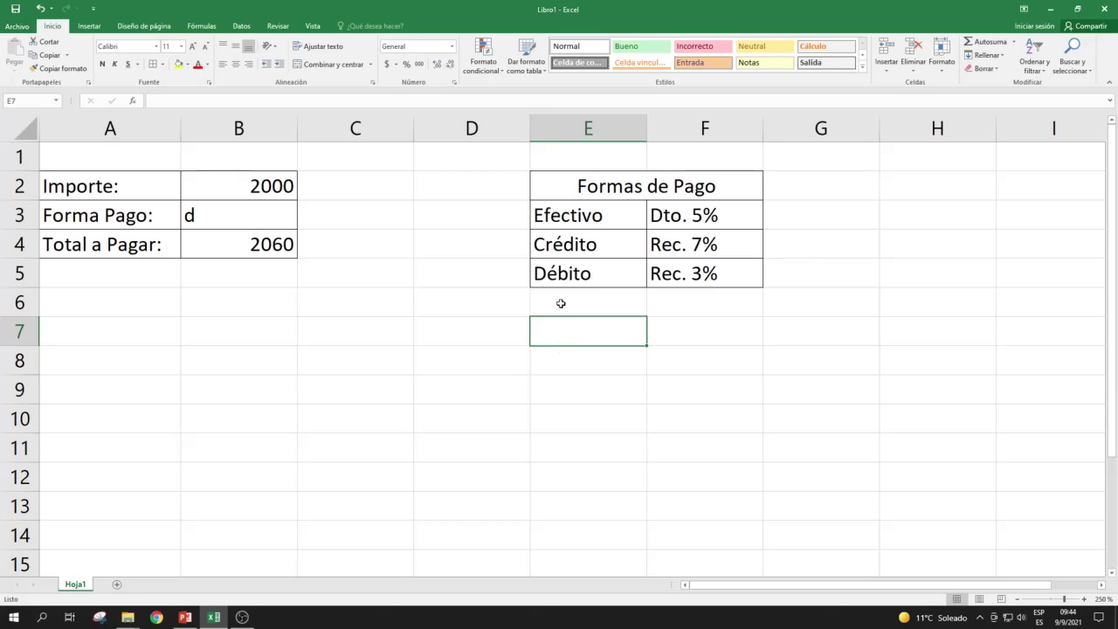
Examine the nested SI formula of Total a Pagar in B4 and close it without edits
click(276, 251)
click(319, 101)
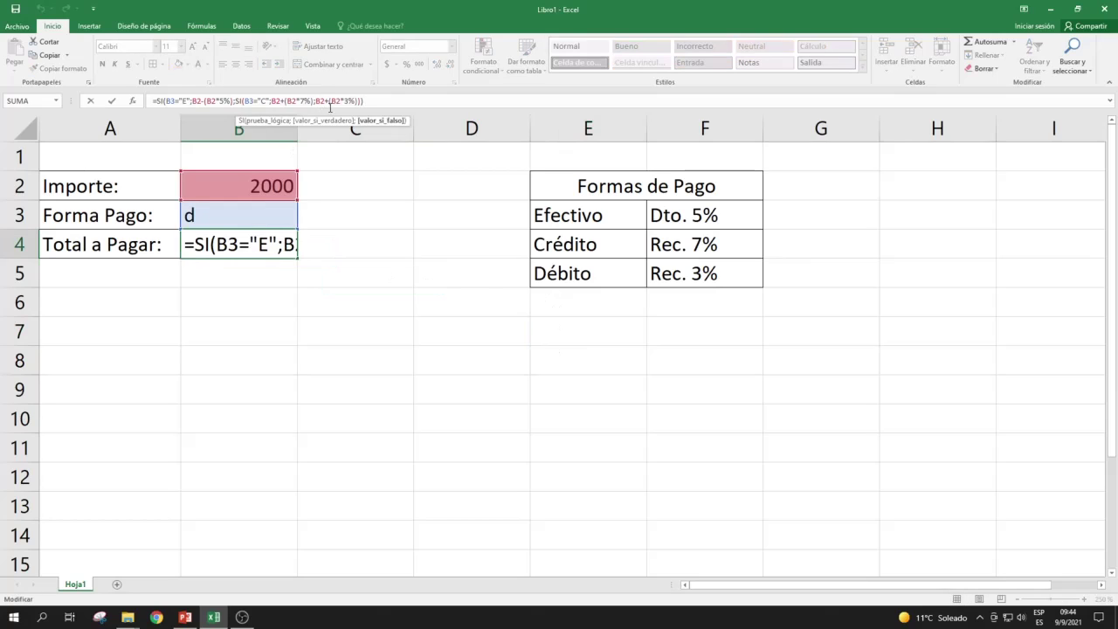
double_click(273, 242)
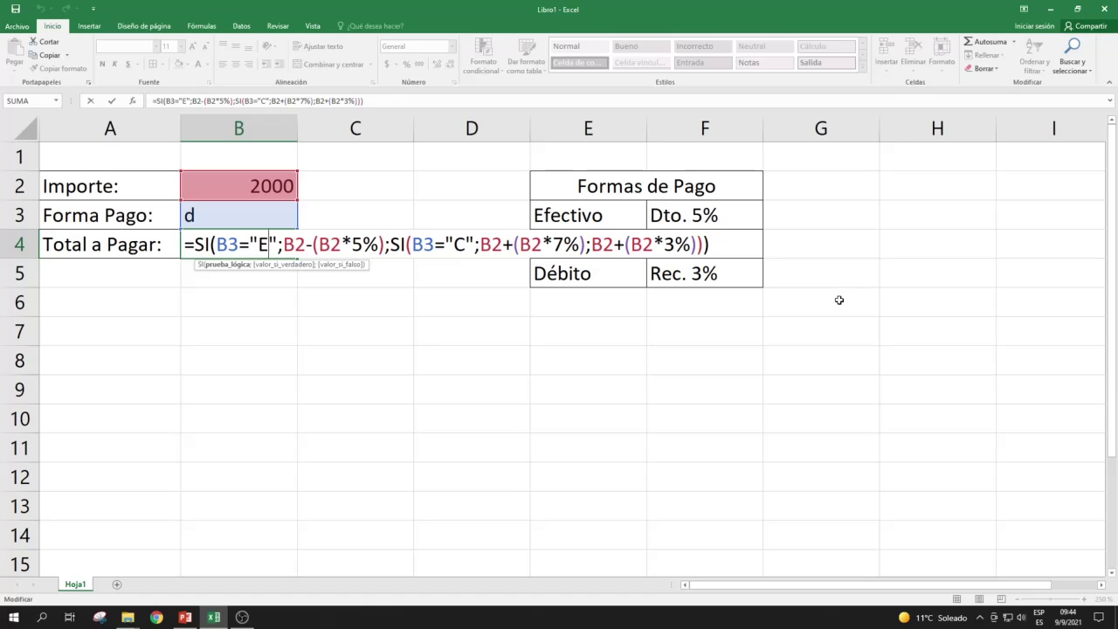
key(Return)
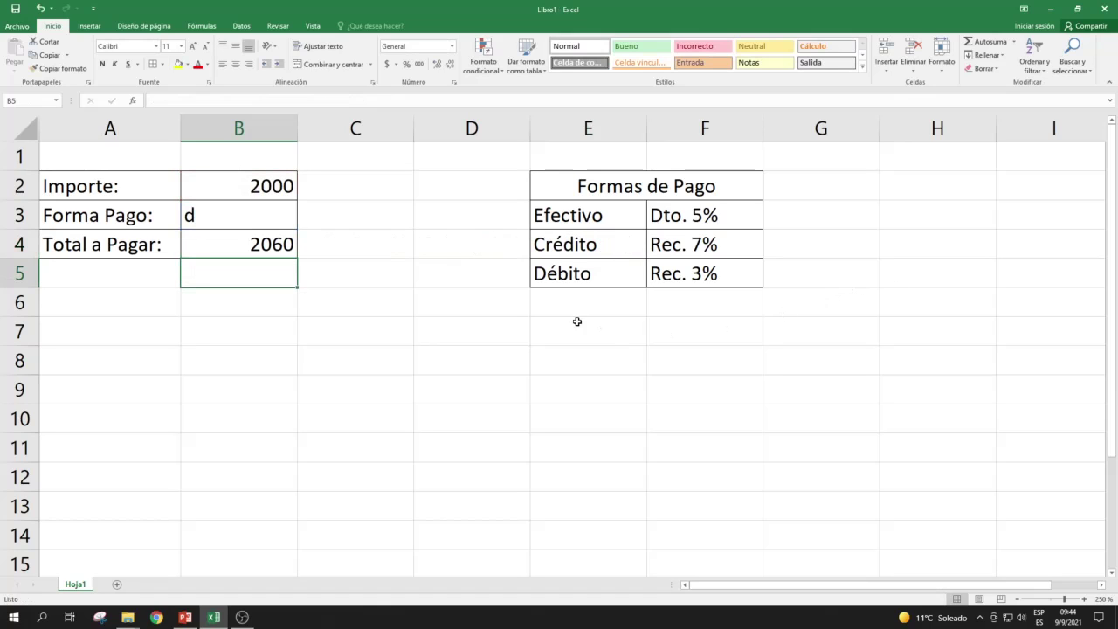